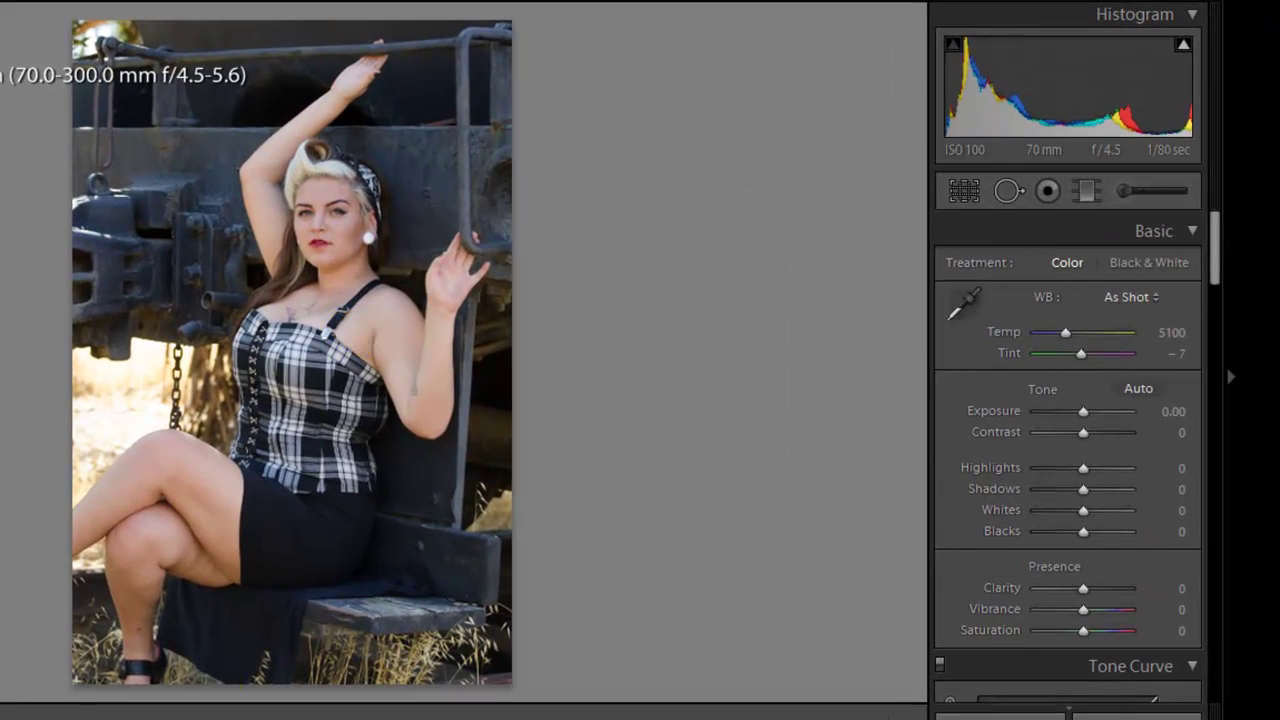
- Browse ahead to another shot of the same model by the train
key(Right)
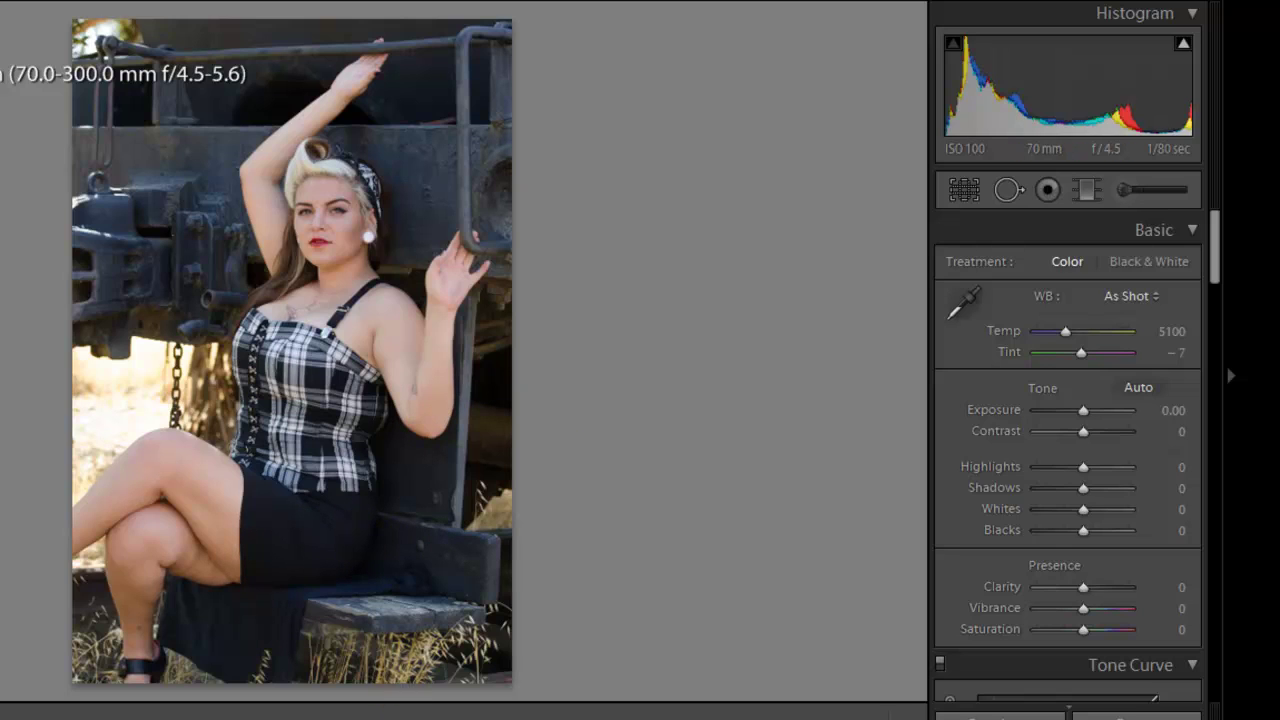
key(Right)
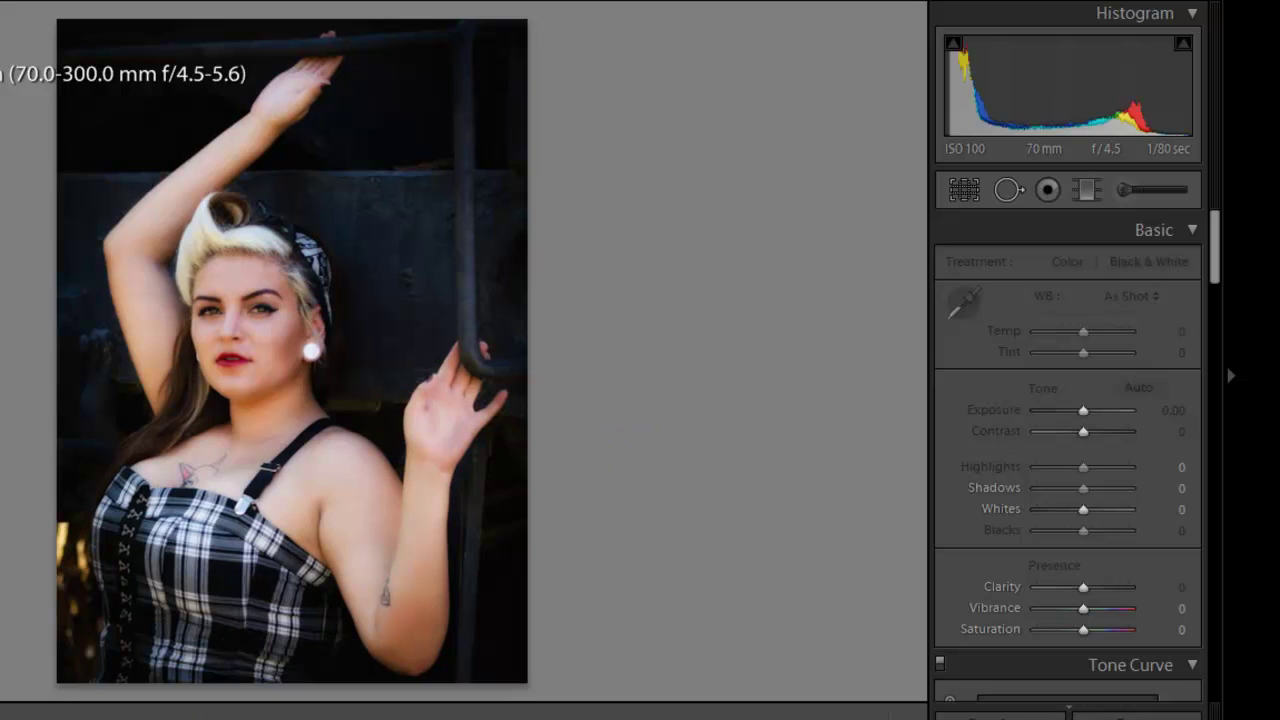
key(Right)
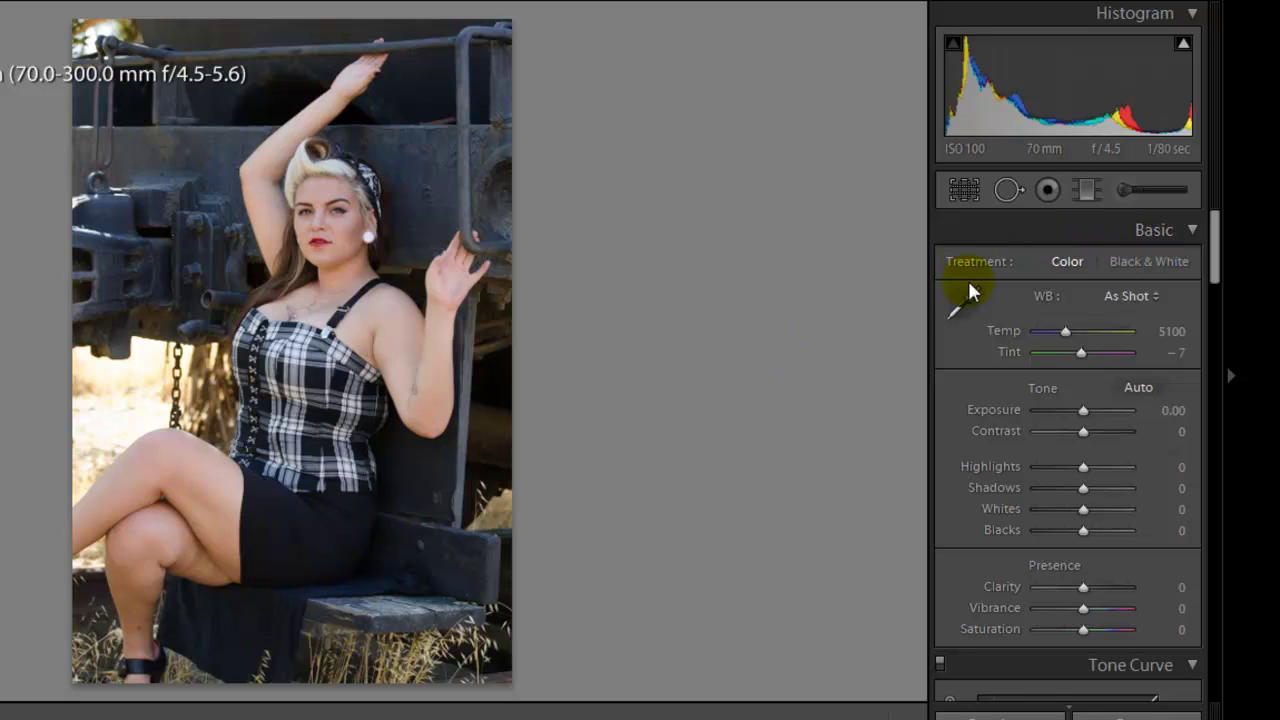
- Crop in the bottom, left and top edges to frame her from raised hands to waist
click(963, 192)
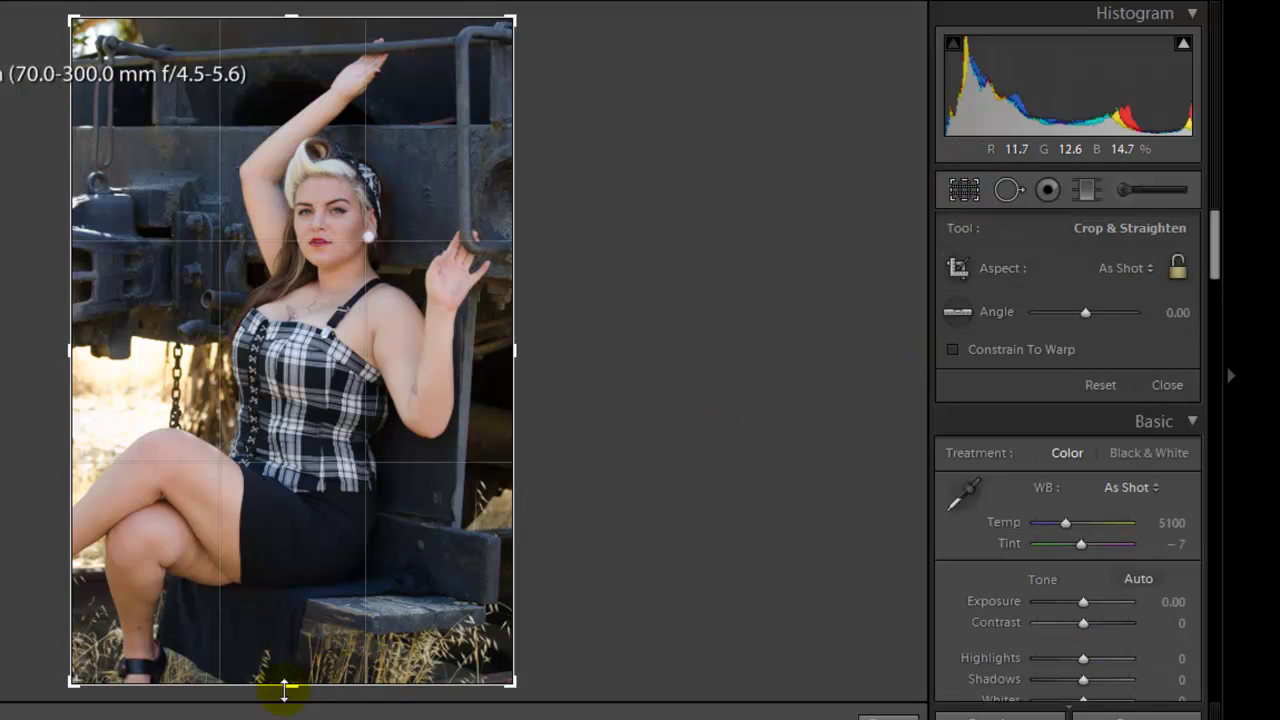
drag(289, 686, 303, 566)
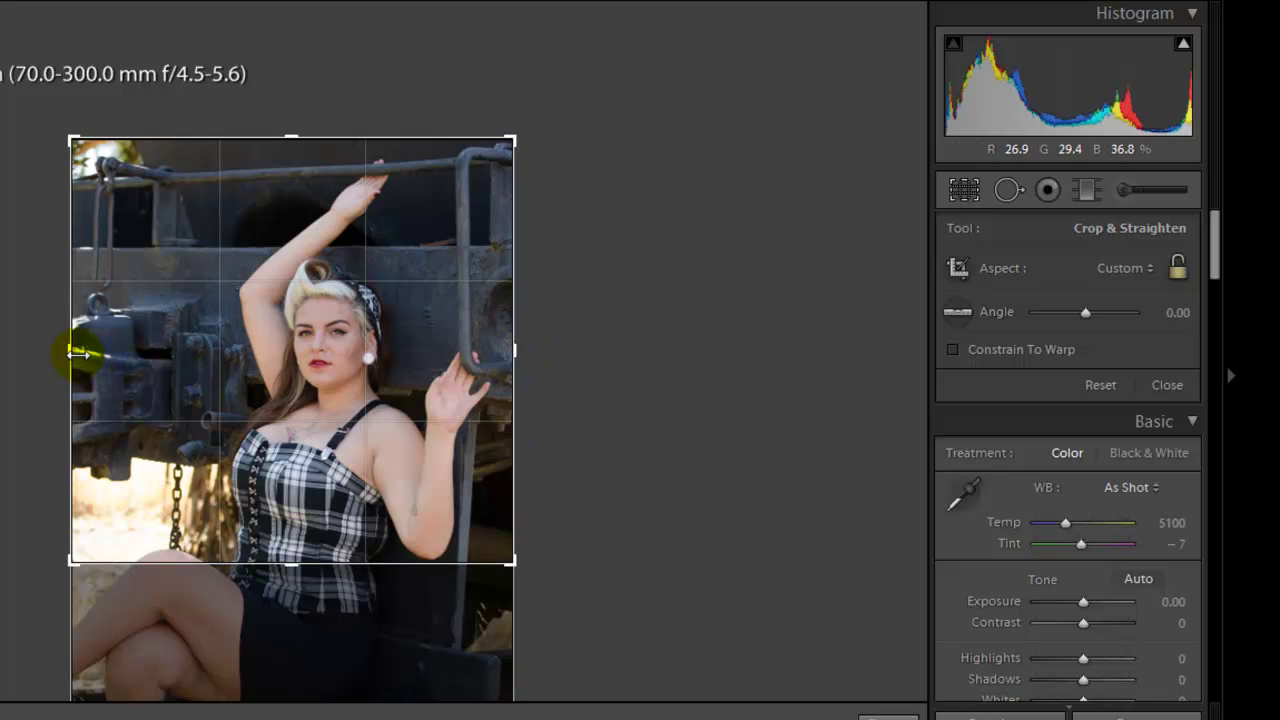
drag(76, 351, 140, 351)
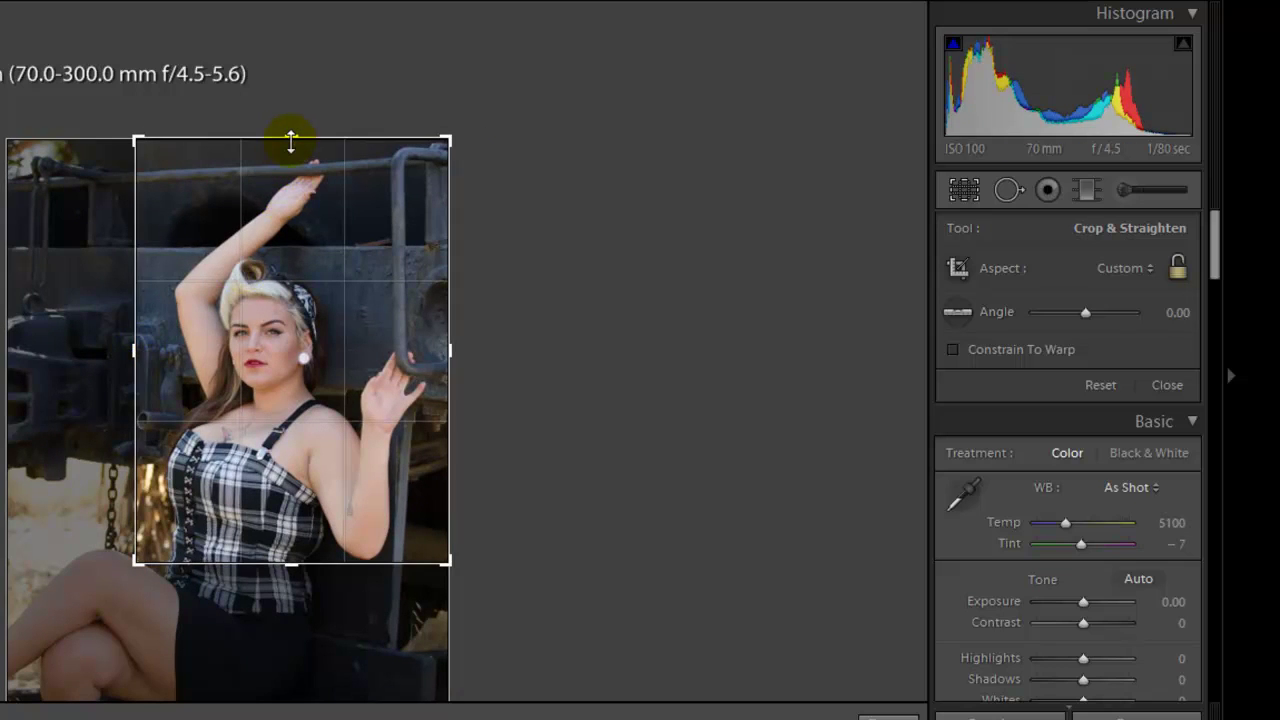
drag(290, 143, 293, 151)
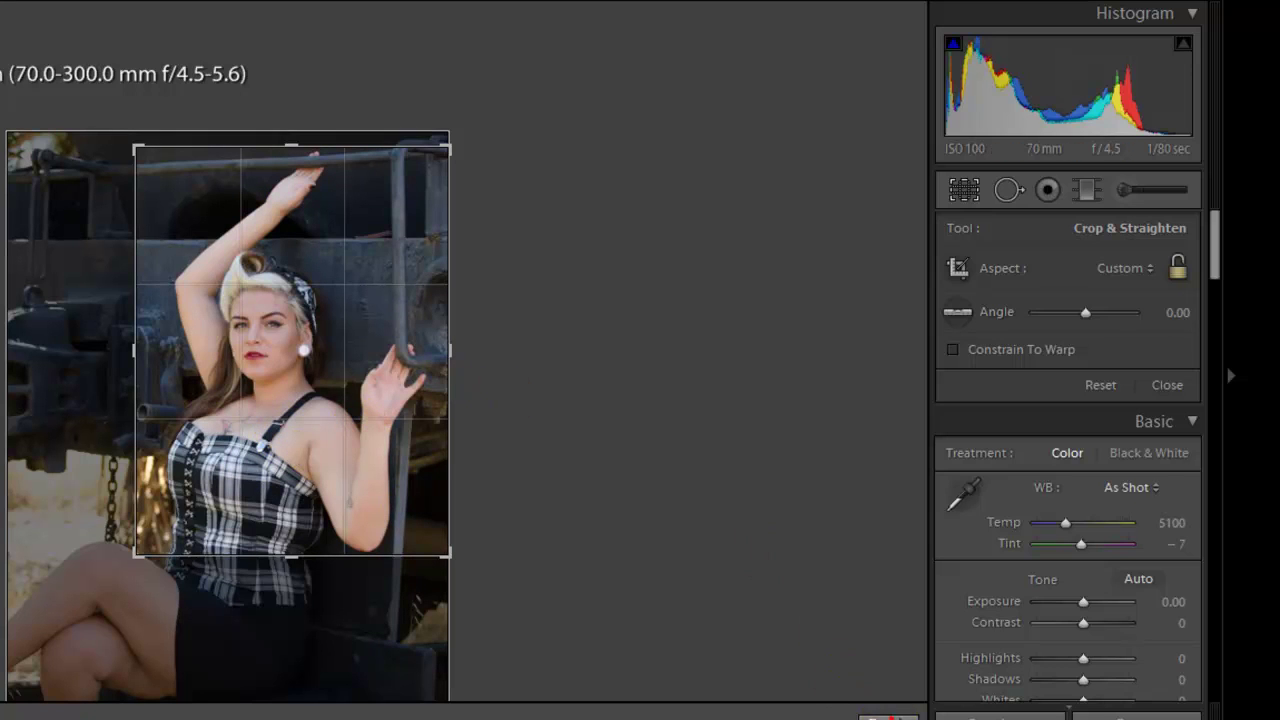
click(895, 714)
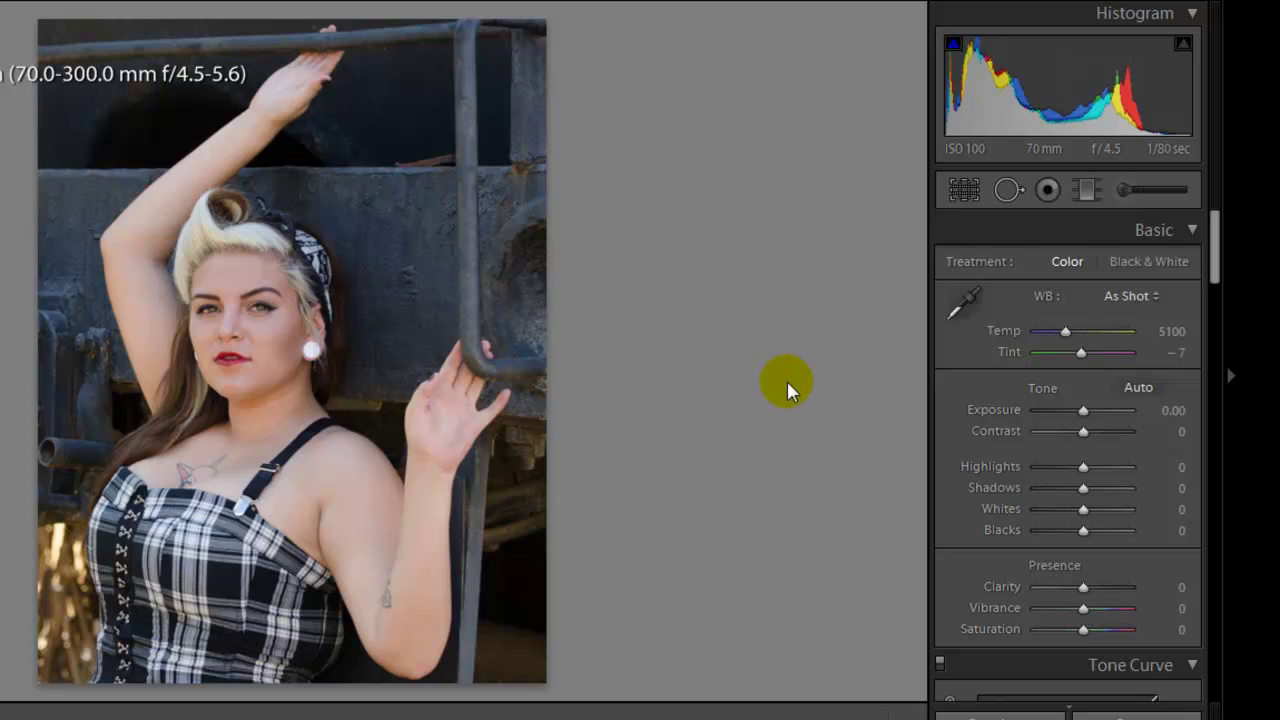
- Sample the grey metal post for a custom white balance of Temp 5950, Tint −9
click(966, 302)
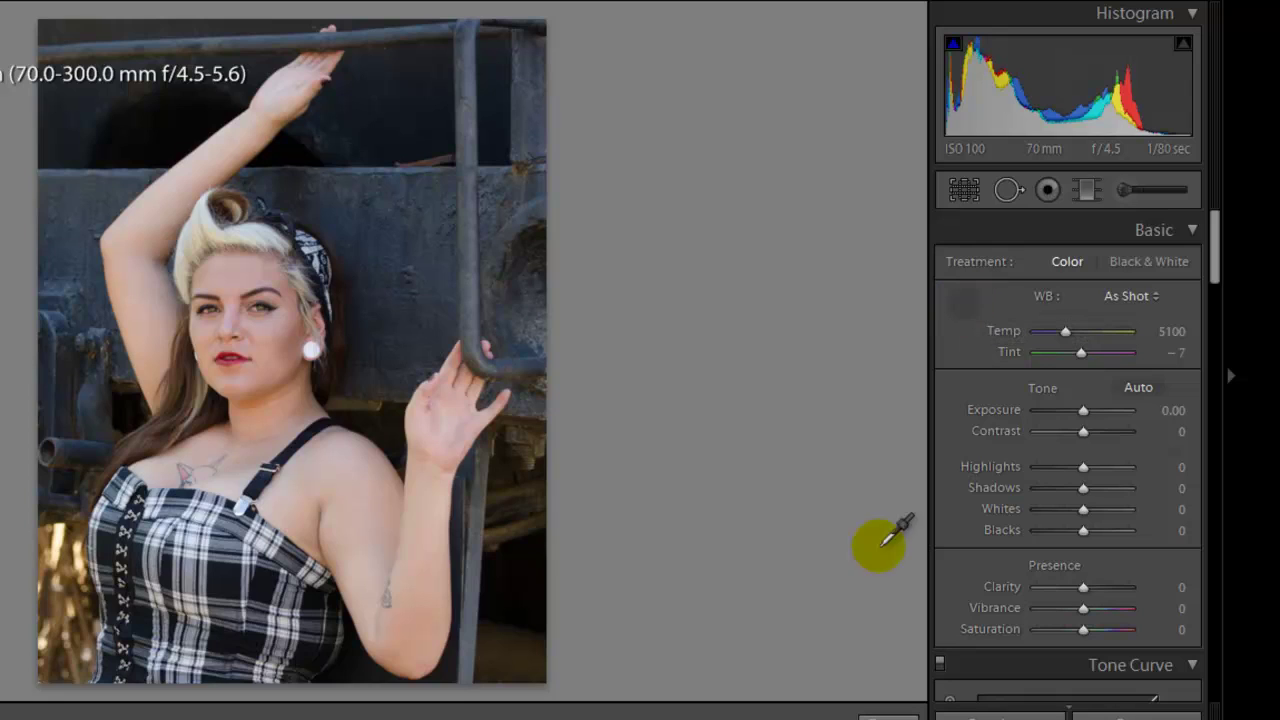
click(472, 608)
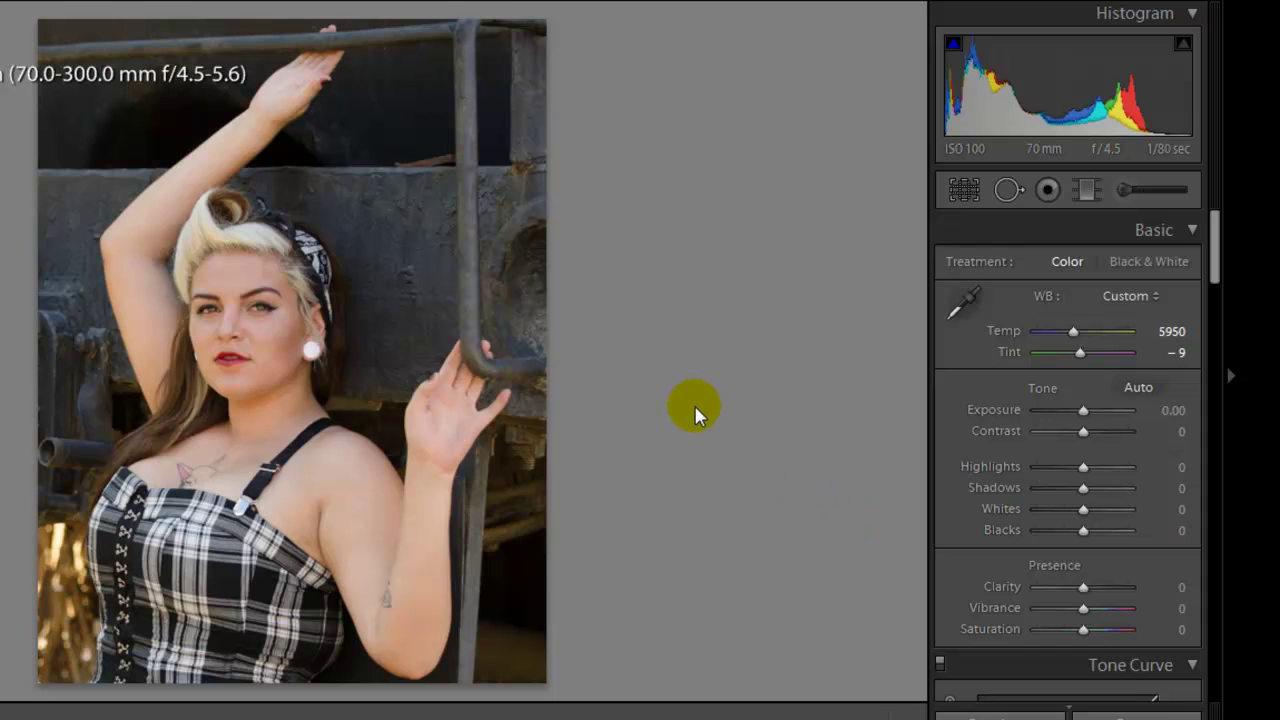
- Zoom in on the face and clone out blemishes below the lips and on the cheek
click(242, 375)
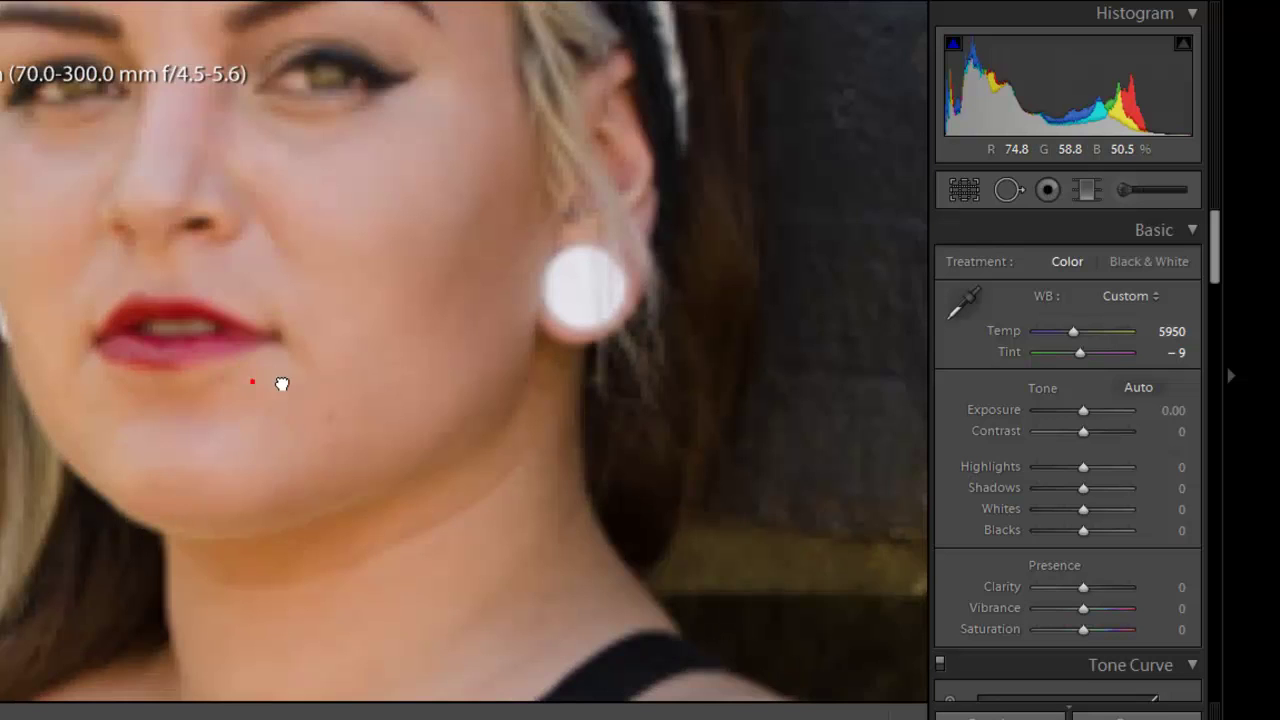
drag(282, 384, 397, 377)
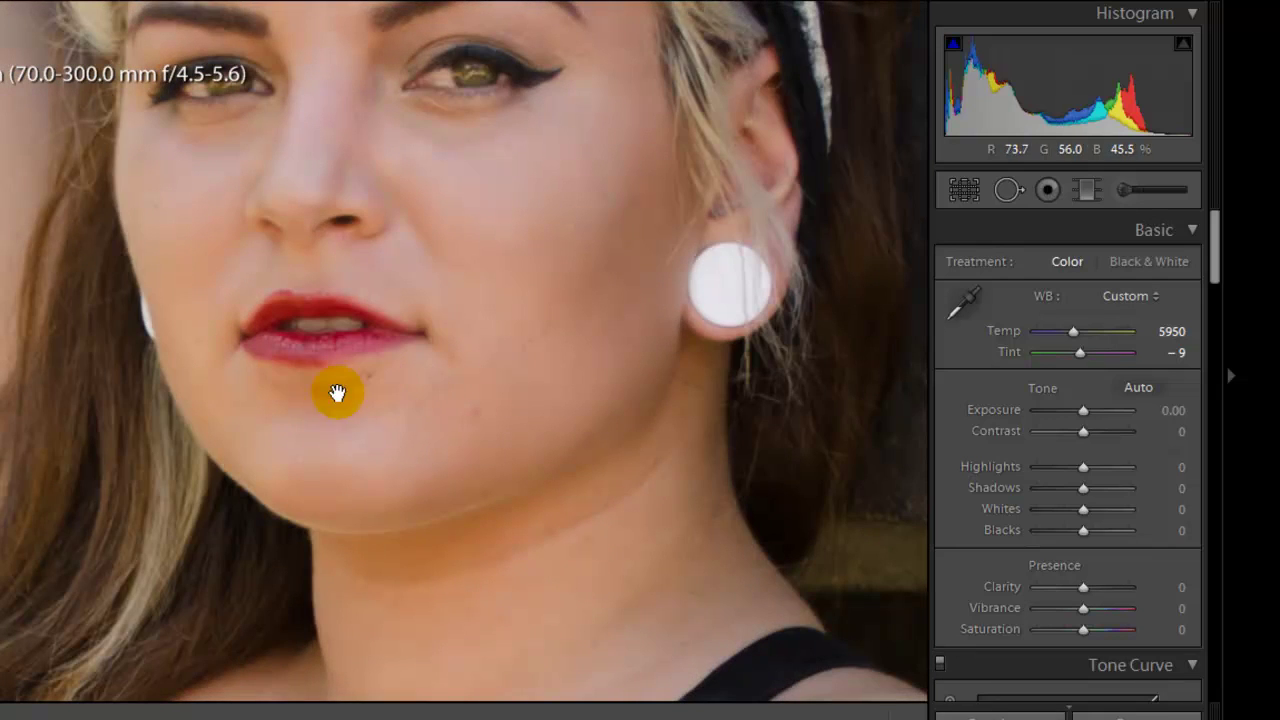
click(1008, 188)
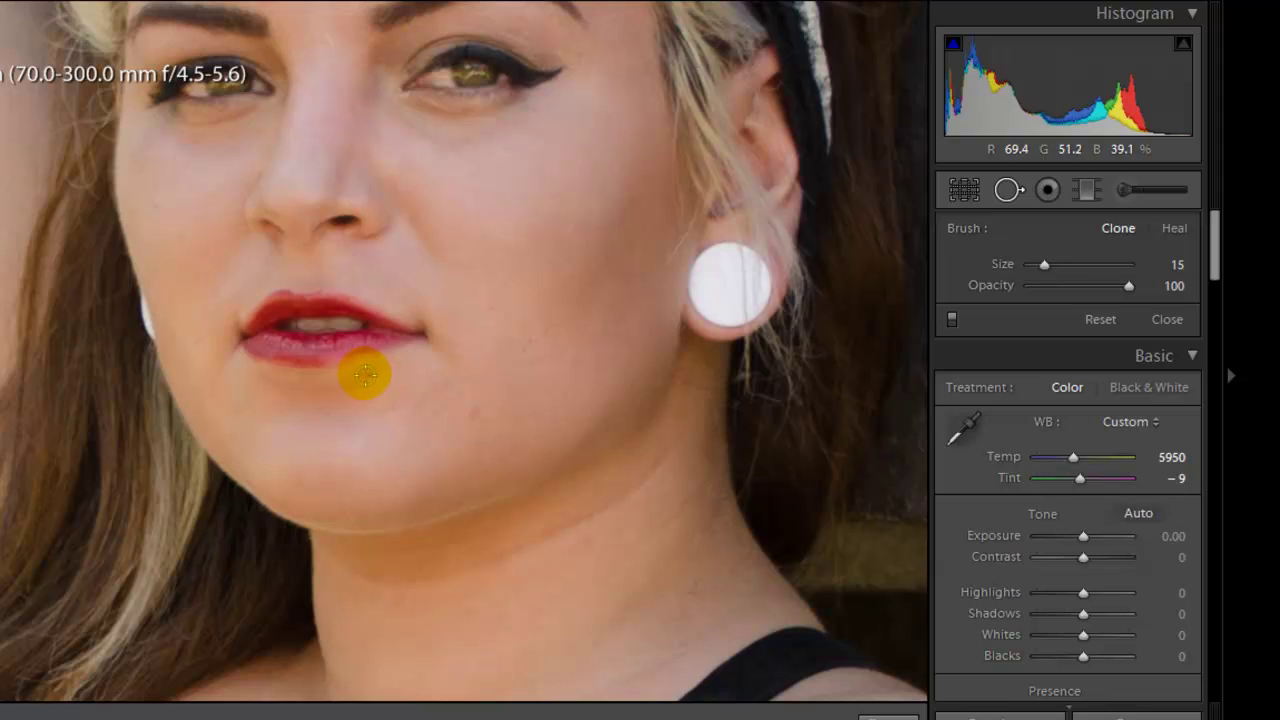
click(369, 376)
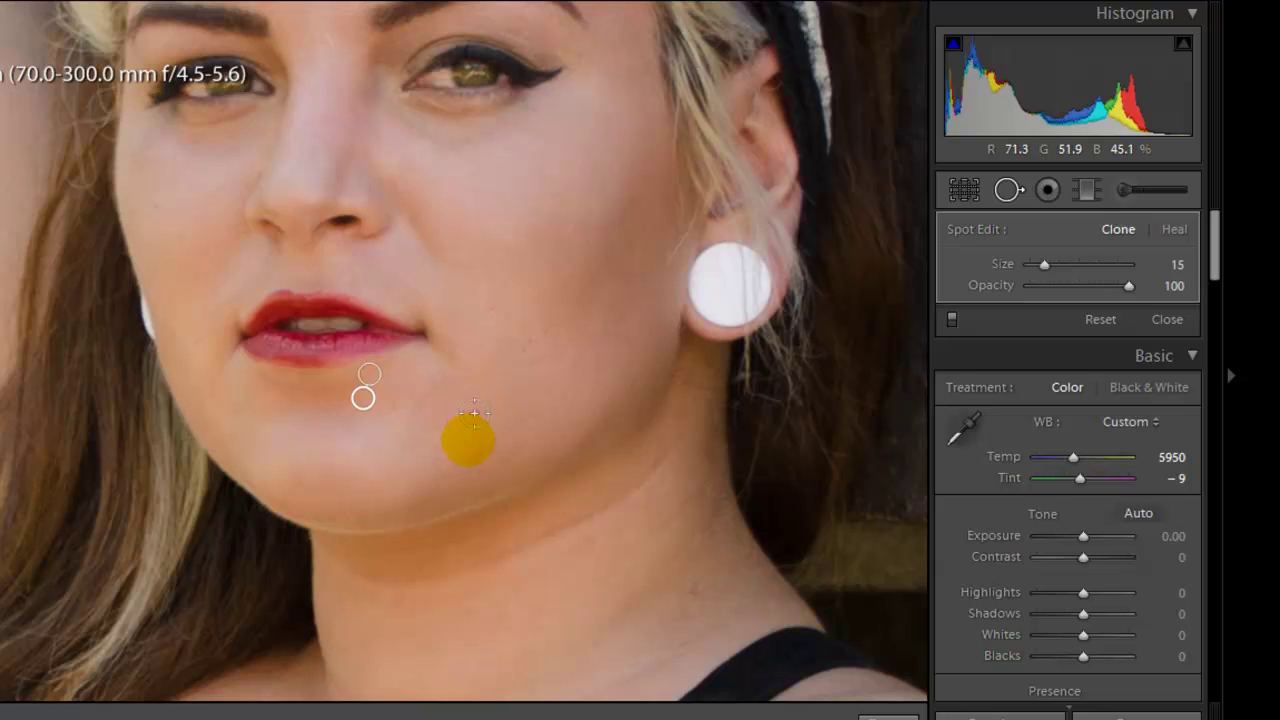
click(476, 412)
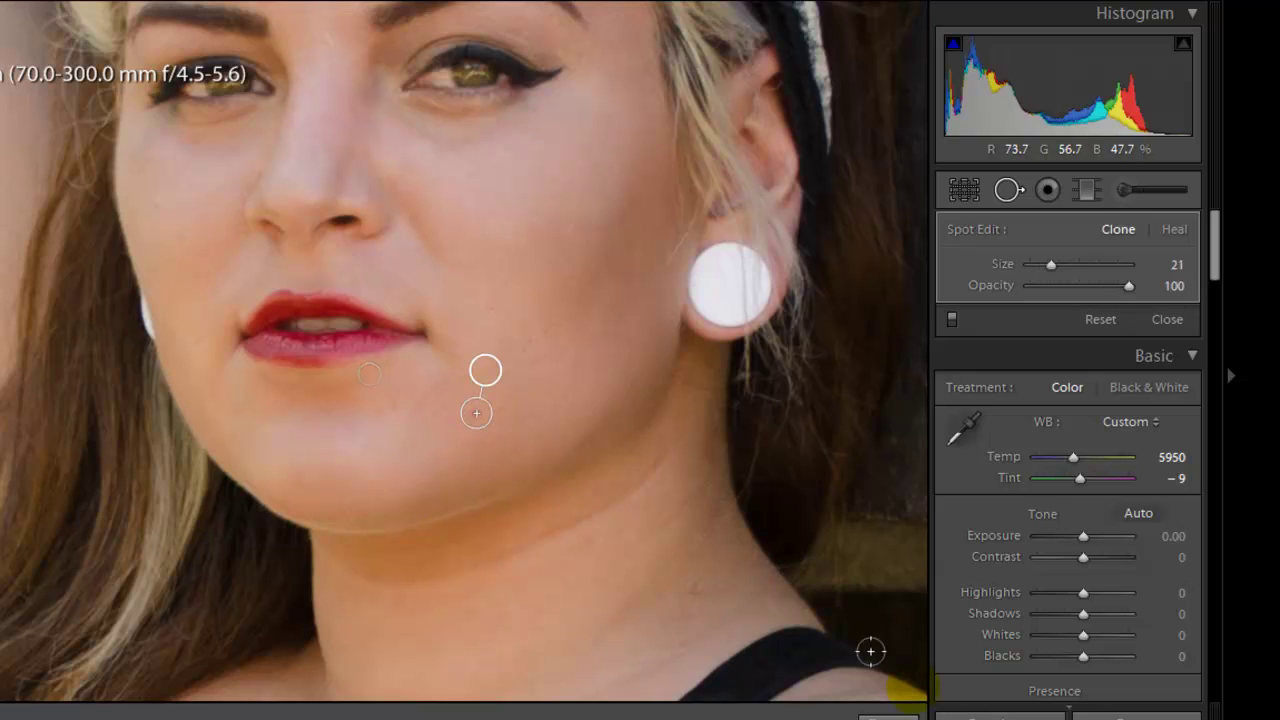
key(q)
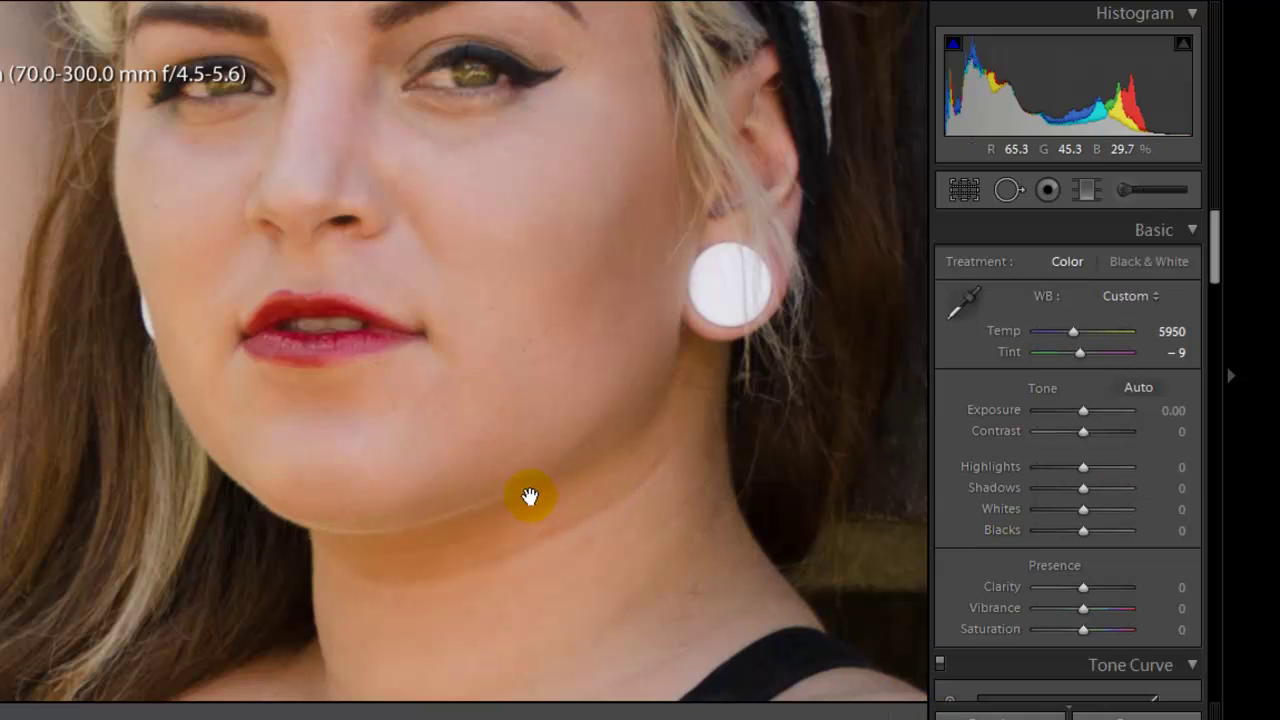
- Clone out the forehead blemish with a size-18 spot, then zoom back to the full photo
drag(493, 226, 443, 251)
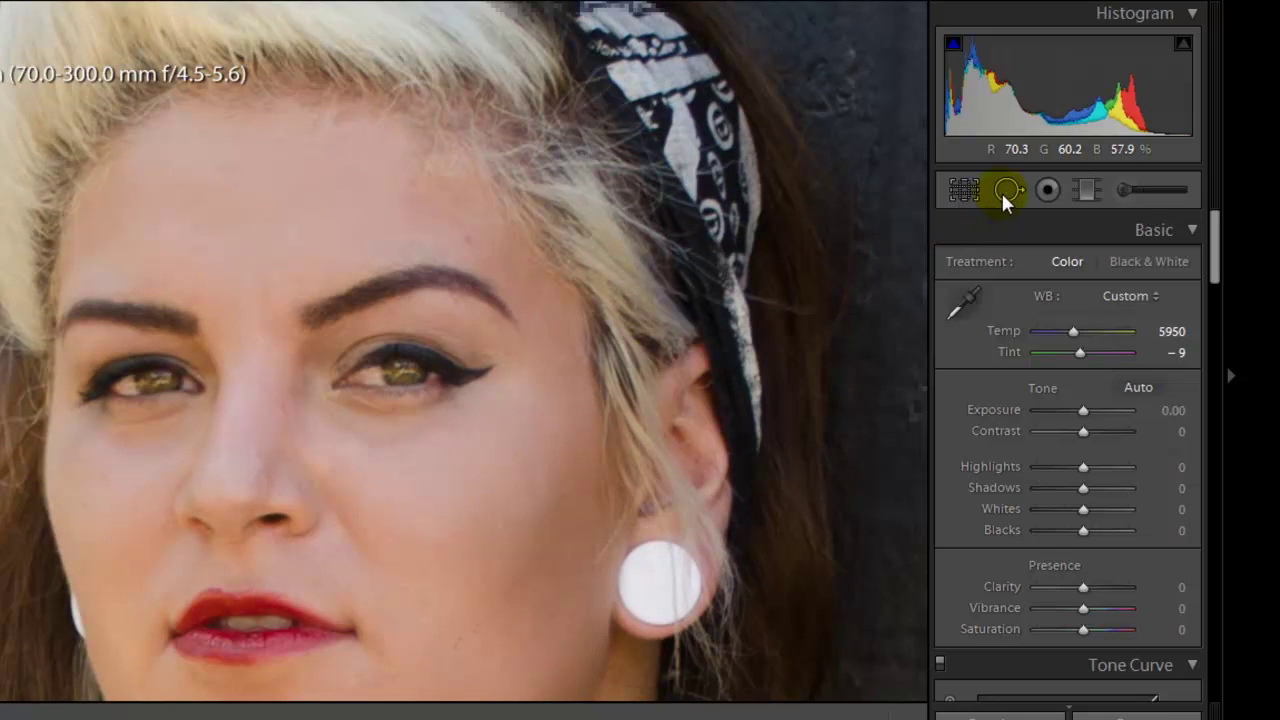
click(1005, 190)
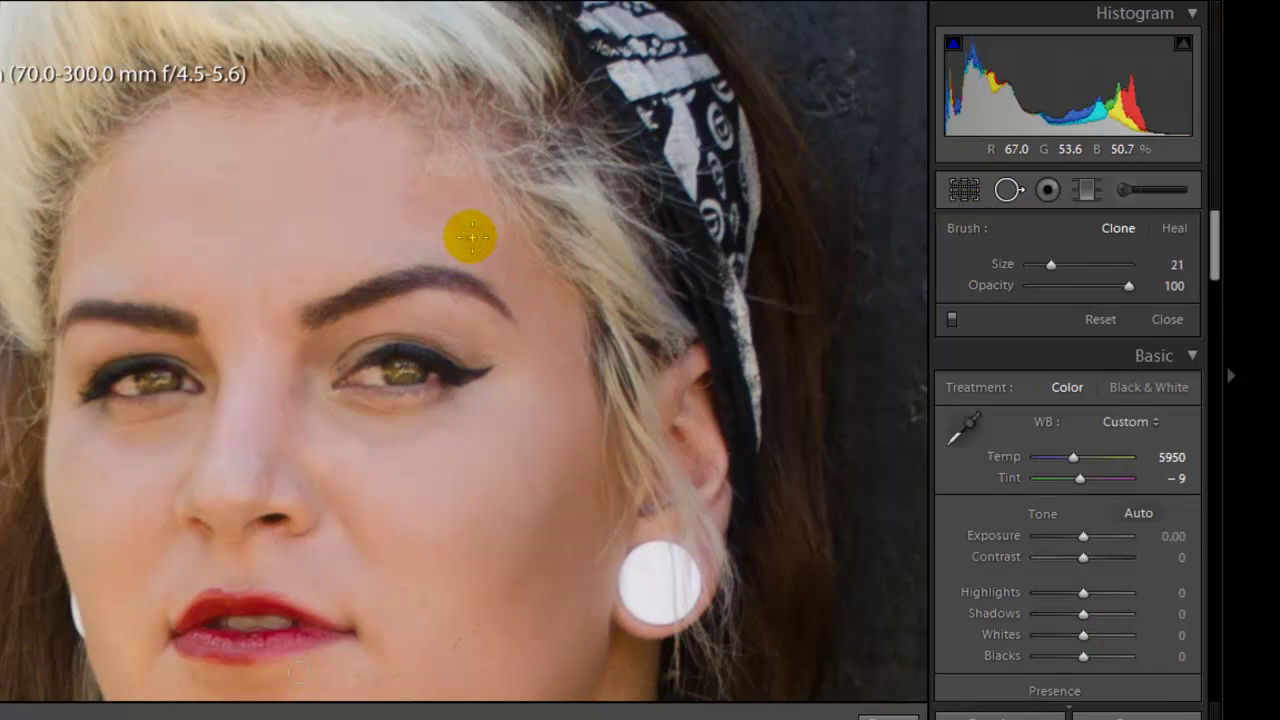
scroll(471, 236, down, 3)
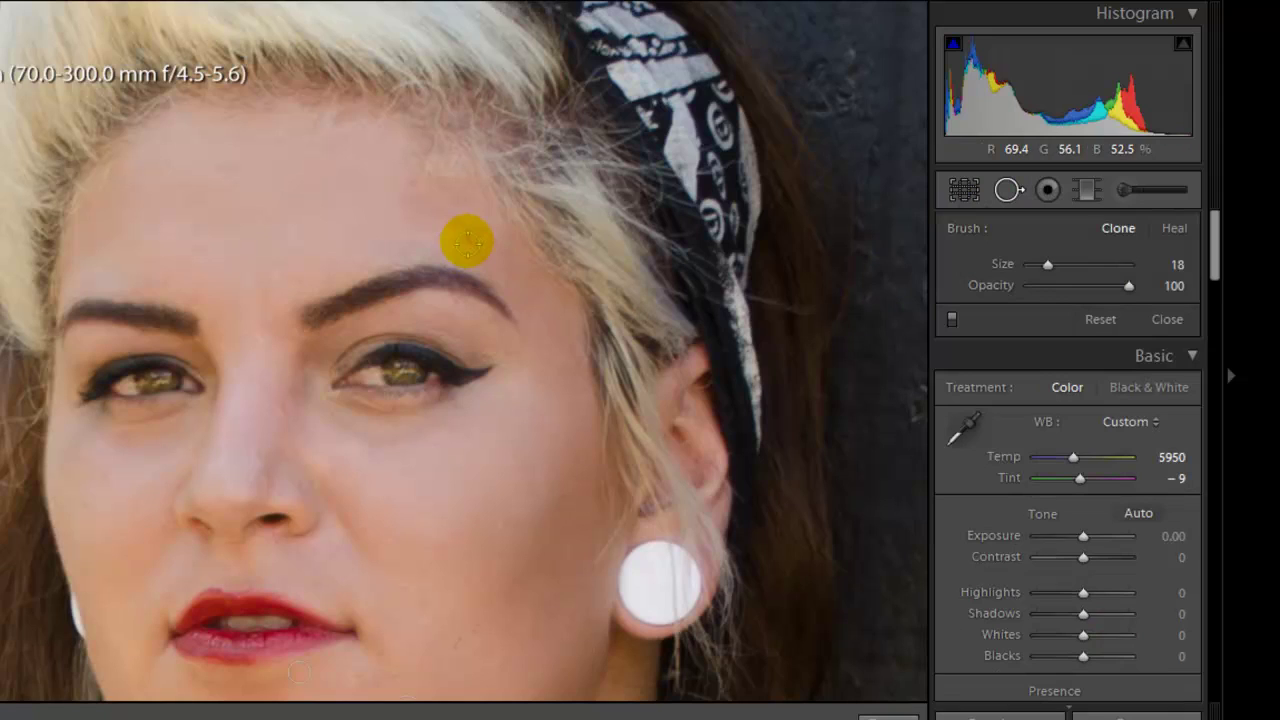
click(467, 241)
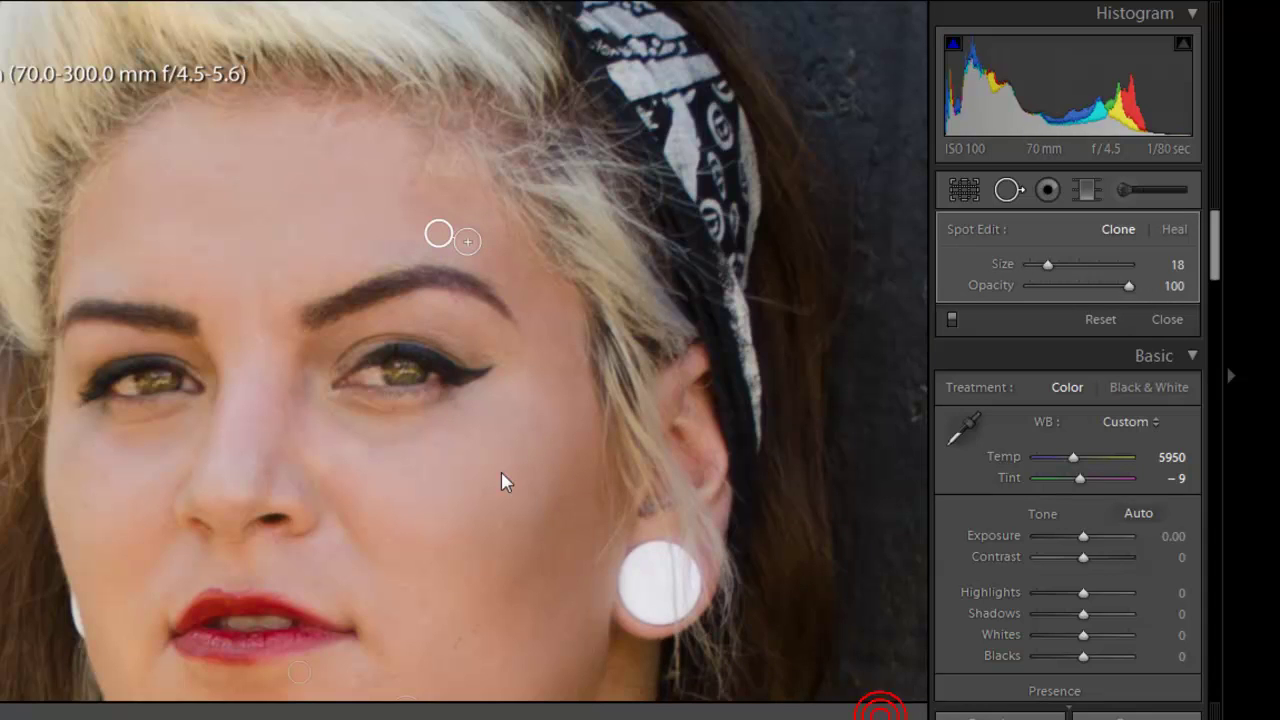
key(q)
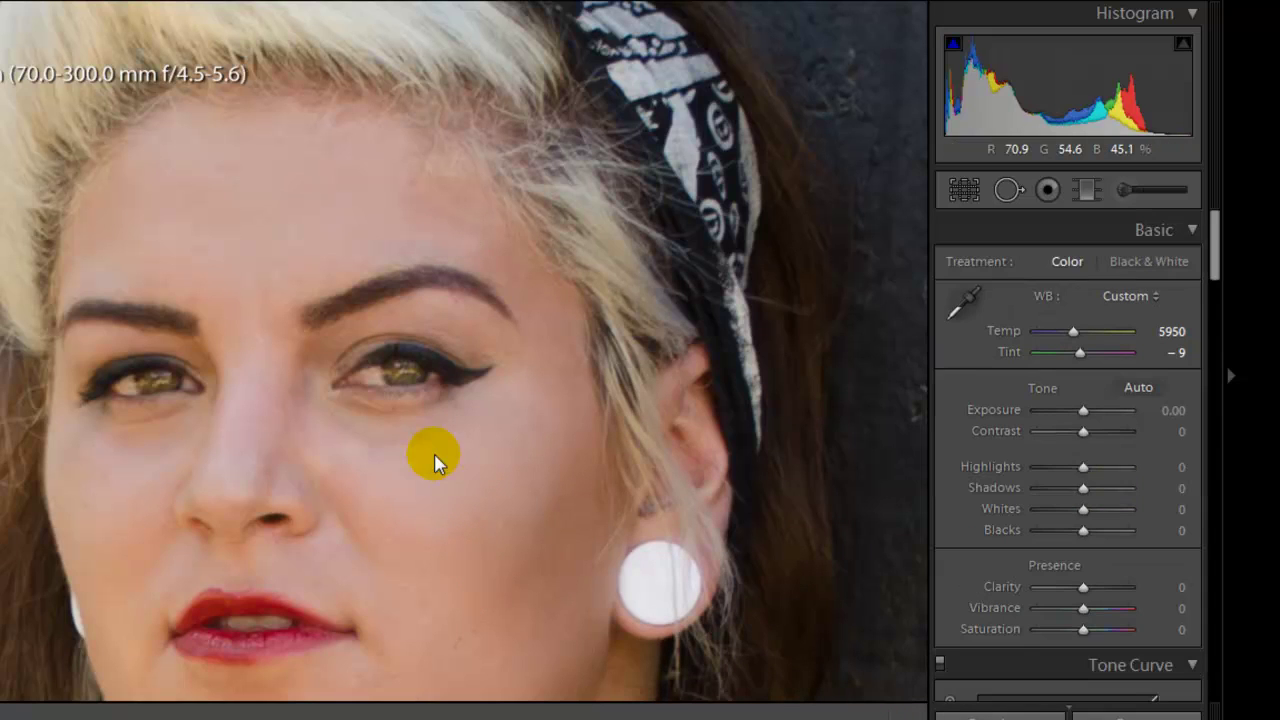
click(478, 381)
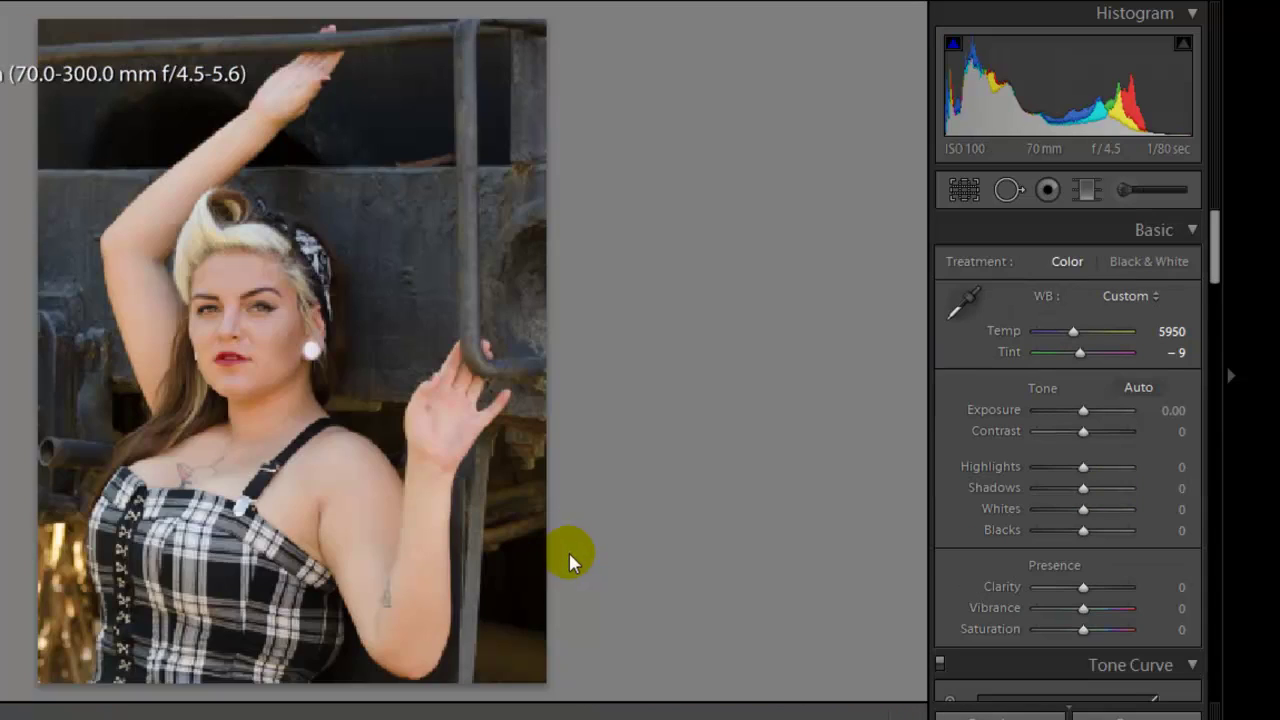
- Clone out the upper-chest blemish beside the cat tattoo with a size-36 spot, then zoom out to Fit
click(230, 467)
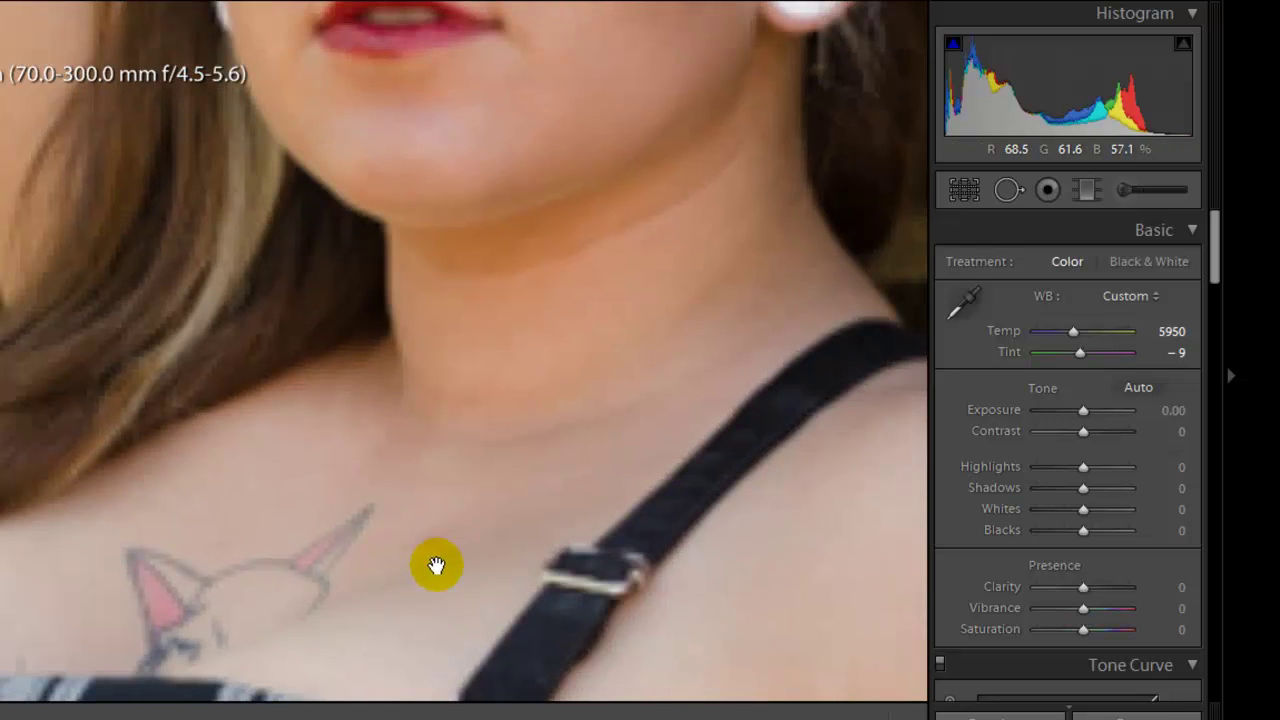
click(1007, 189)
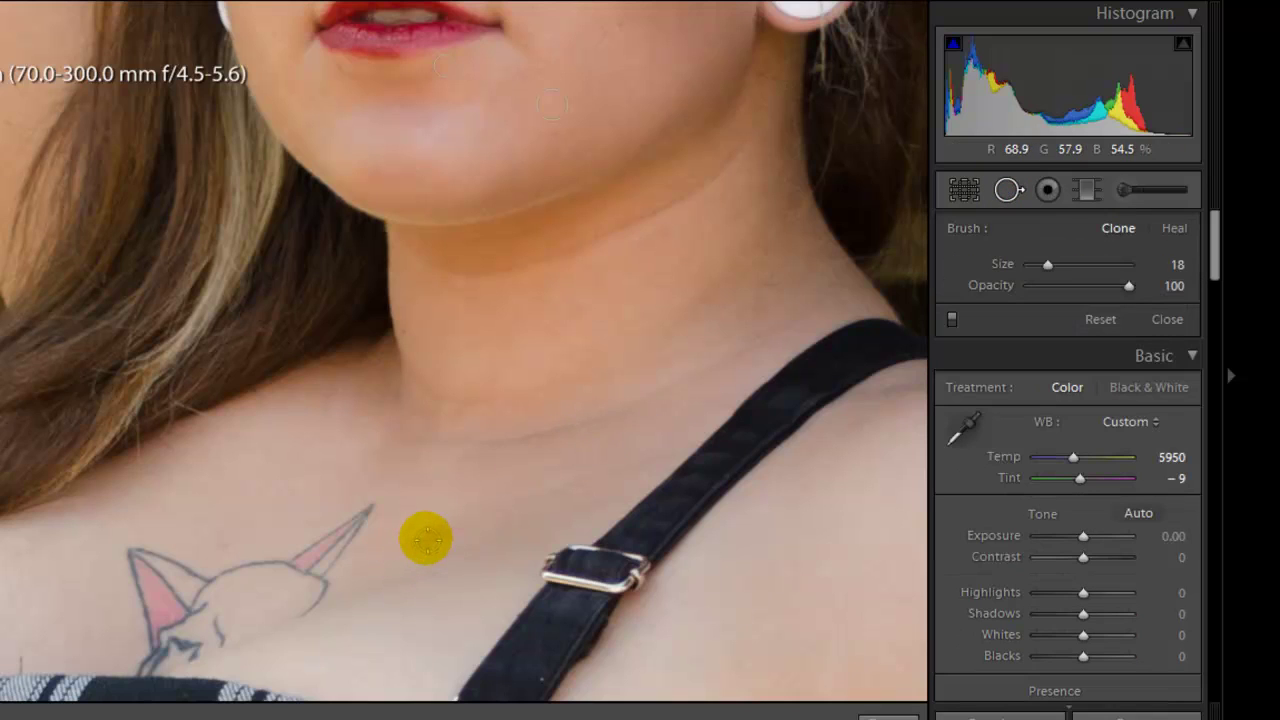
scroll(432, 536, up, 5)
scroll(436, 537, up, 1)
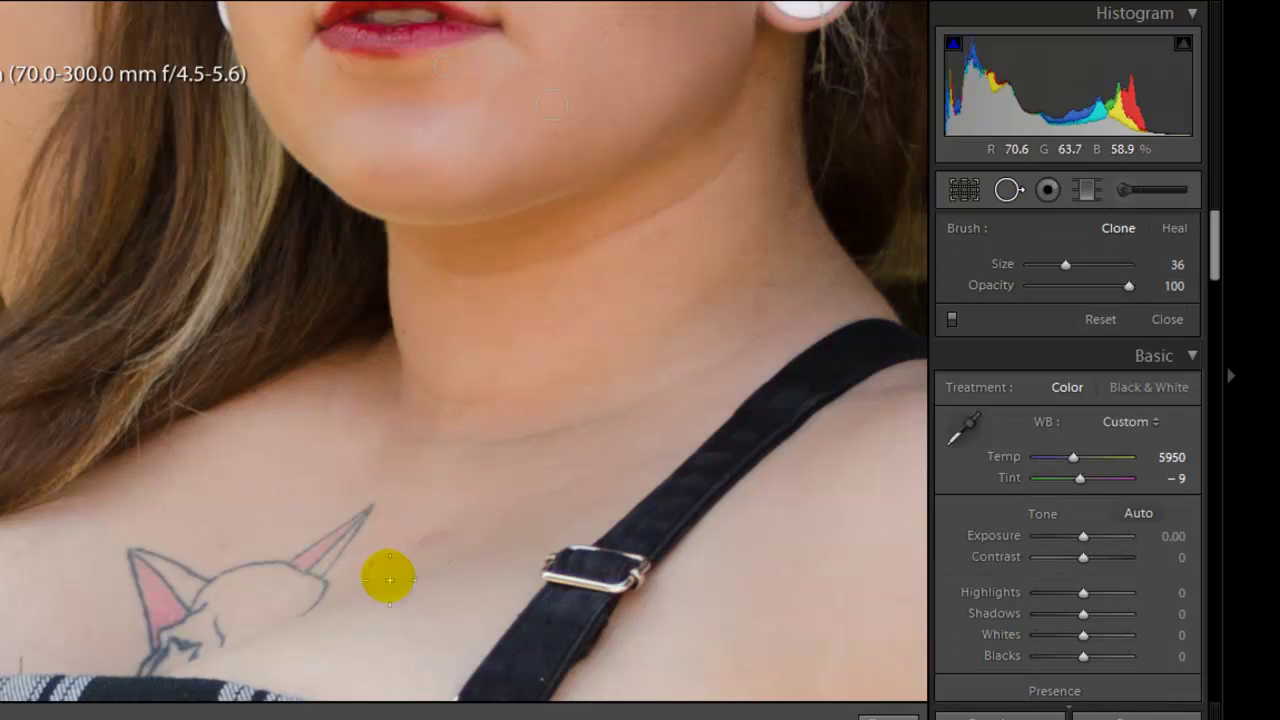
click(429, 540)
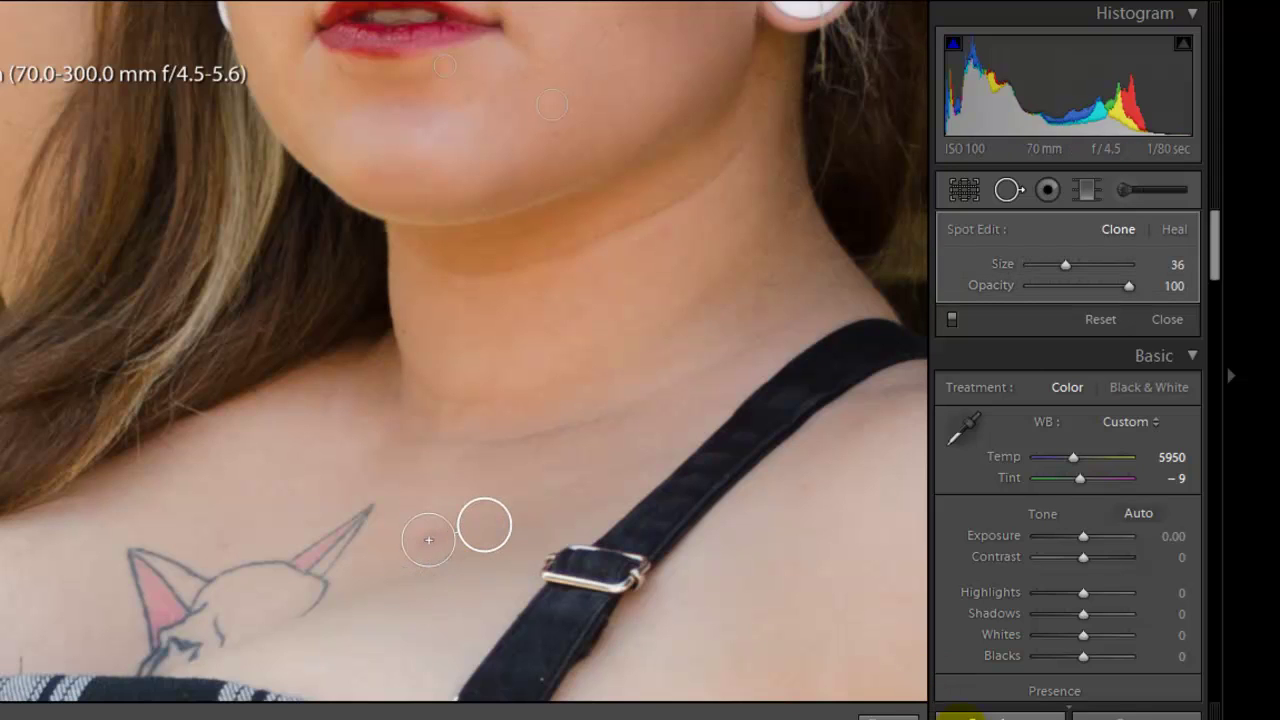
key(q)
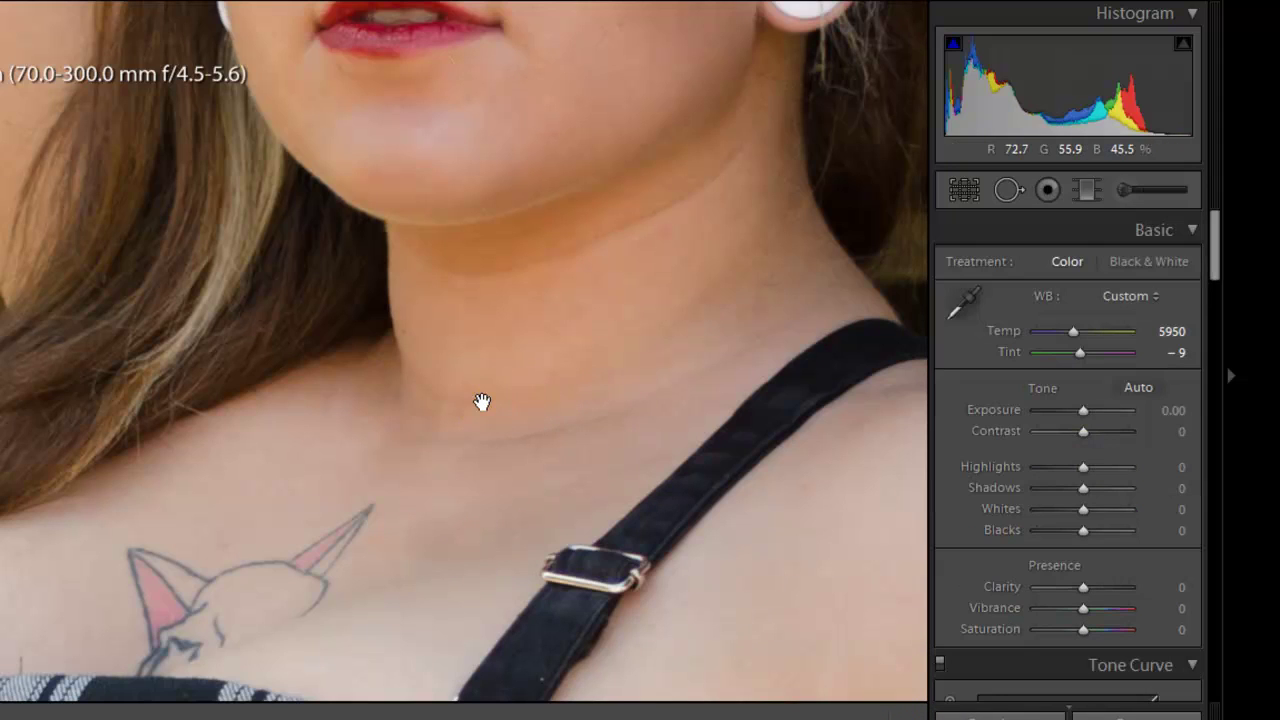
click(484, 405)
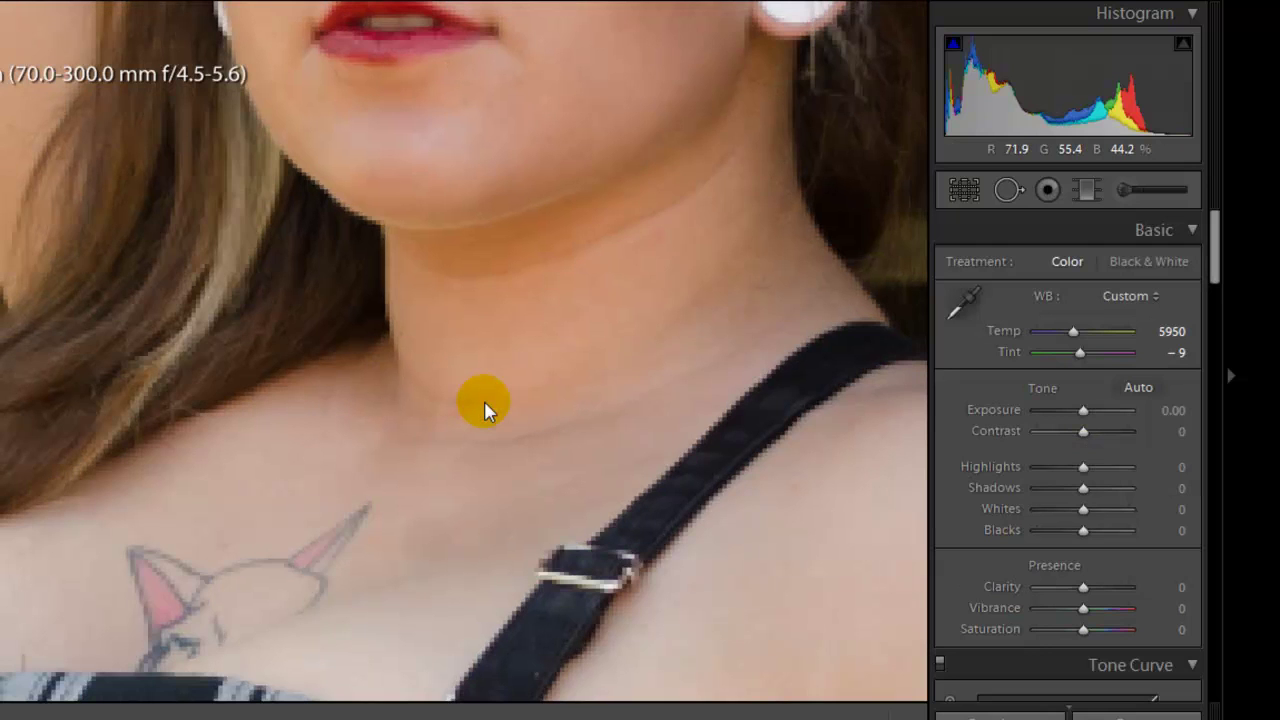
click(446, 415)
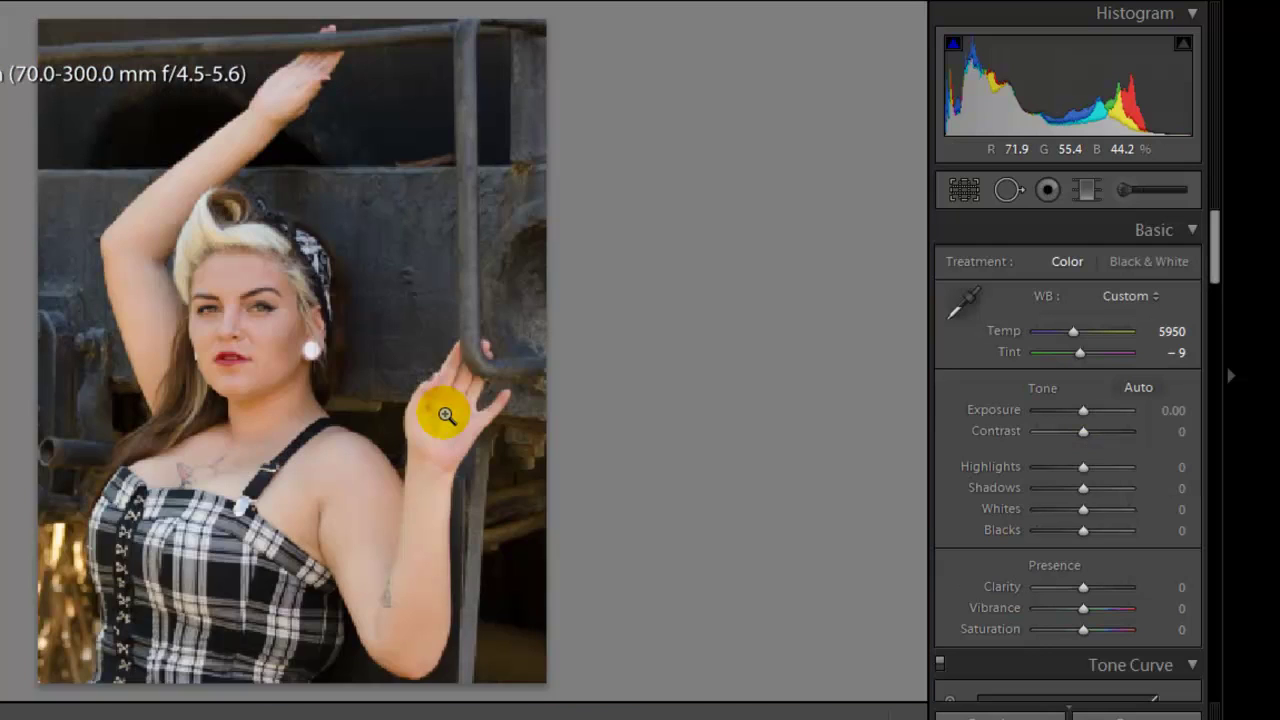
- Set Contrast to +10 and Blacks to −20 in the Basic panel
click(1170, 432)
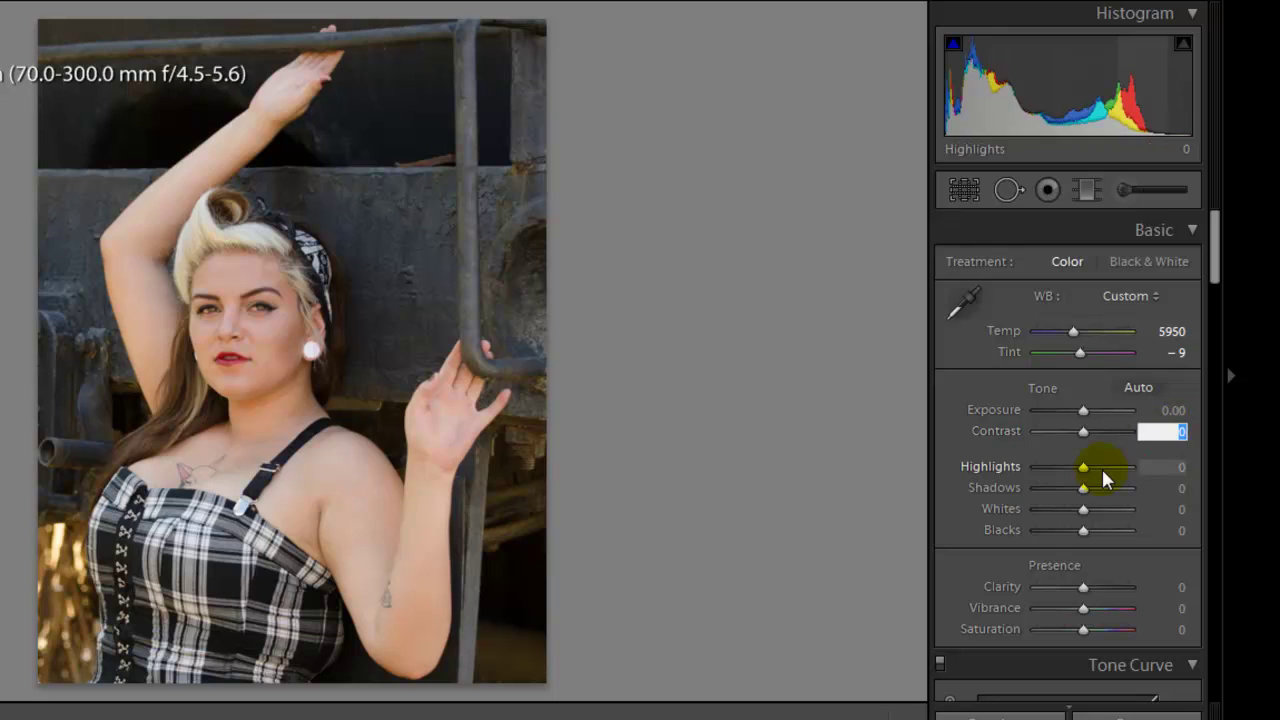
text(10)
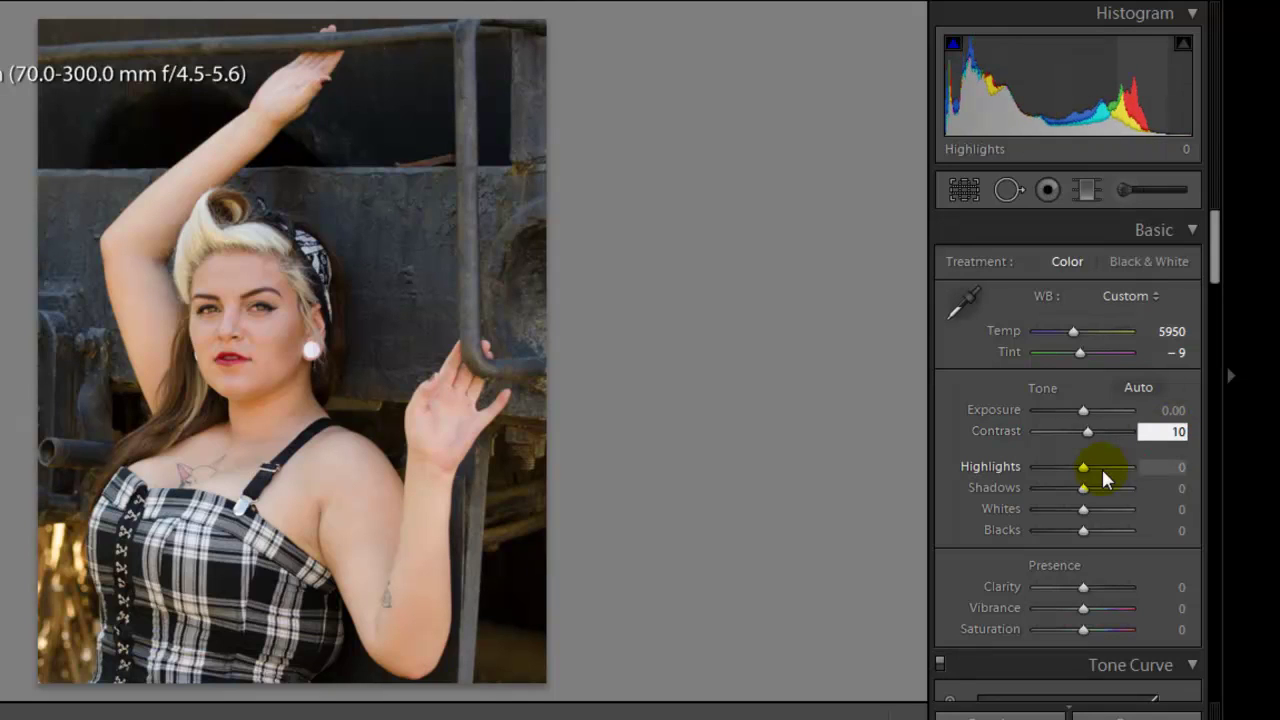
key(Tab)
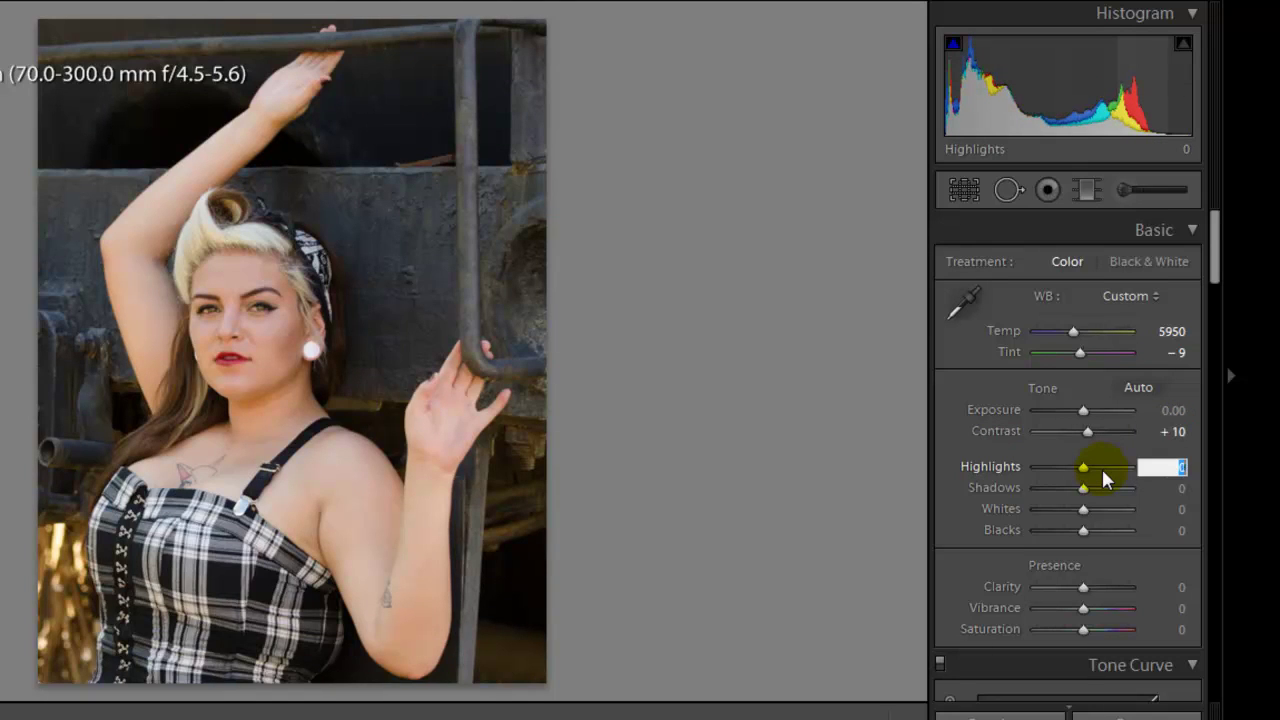
key(Tab)
key(Tab)
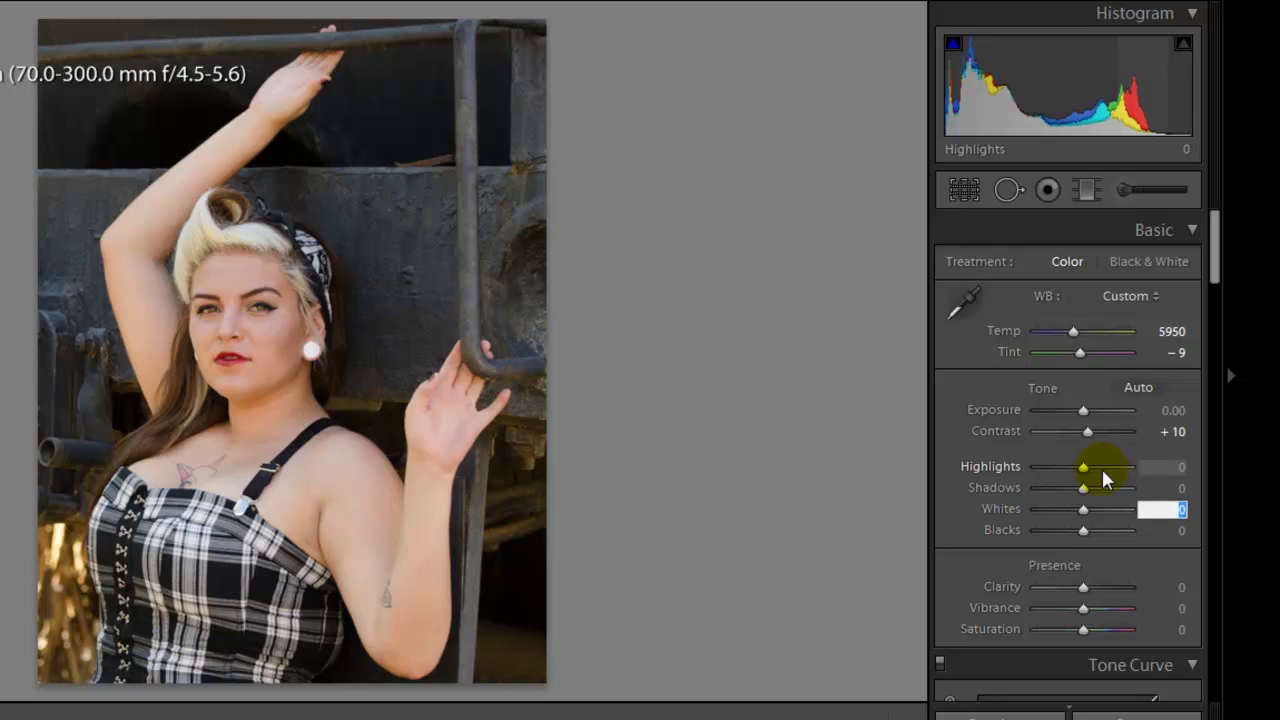
key(Tab)
text(-2)
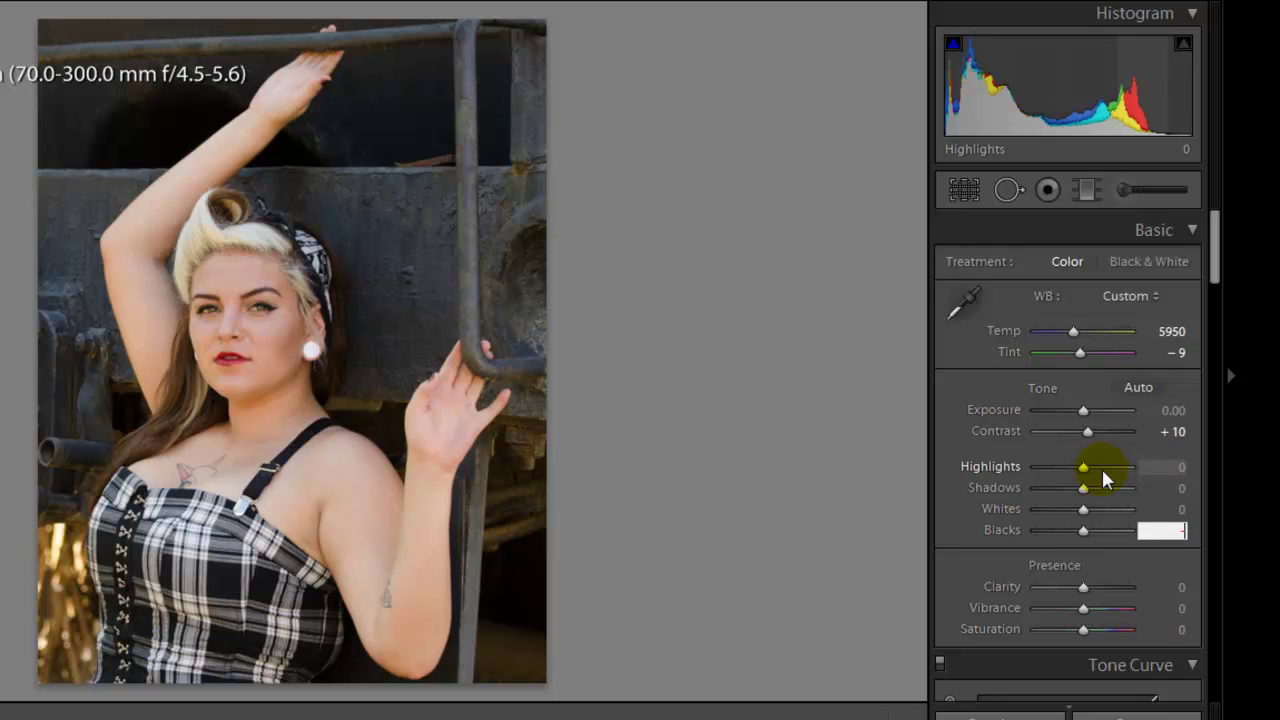
text(0)
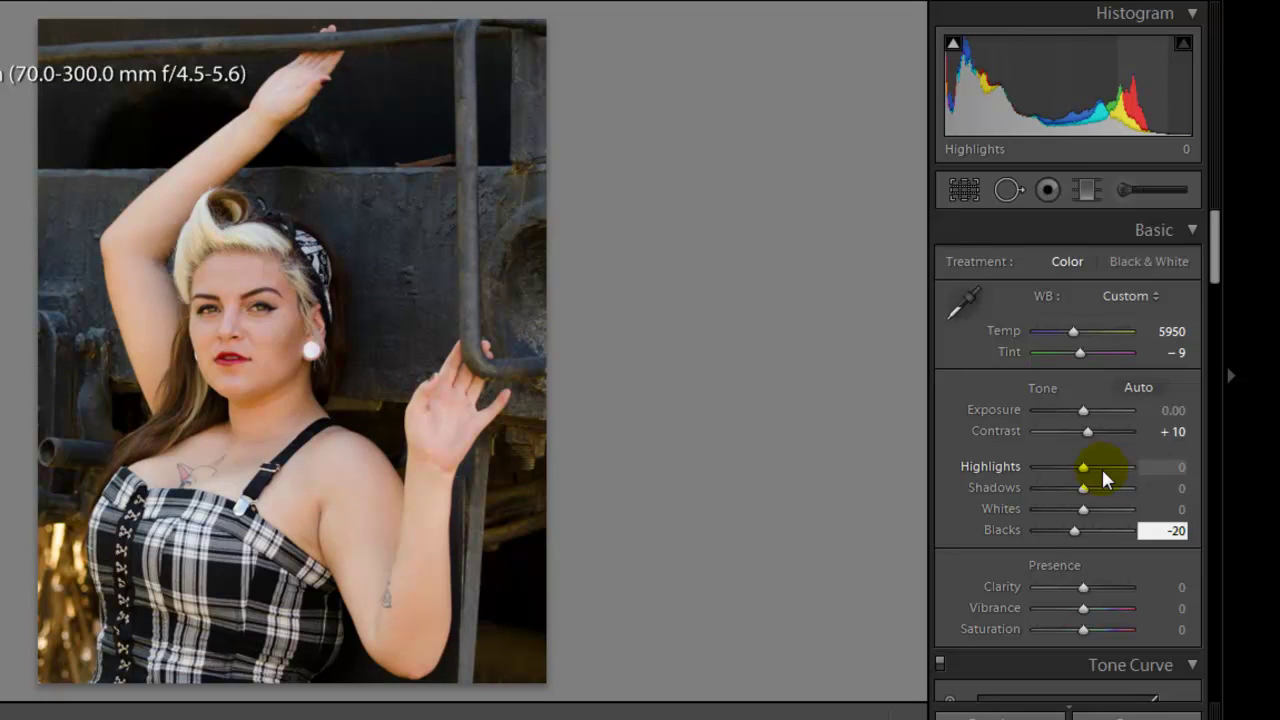
key(Tab)
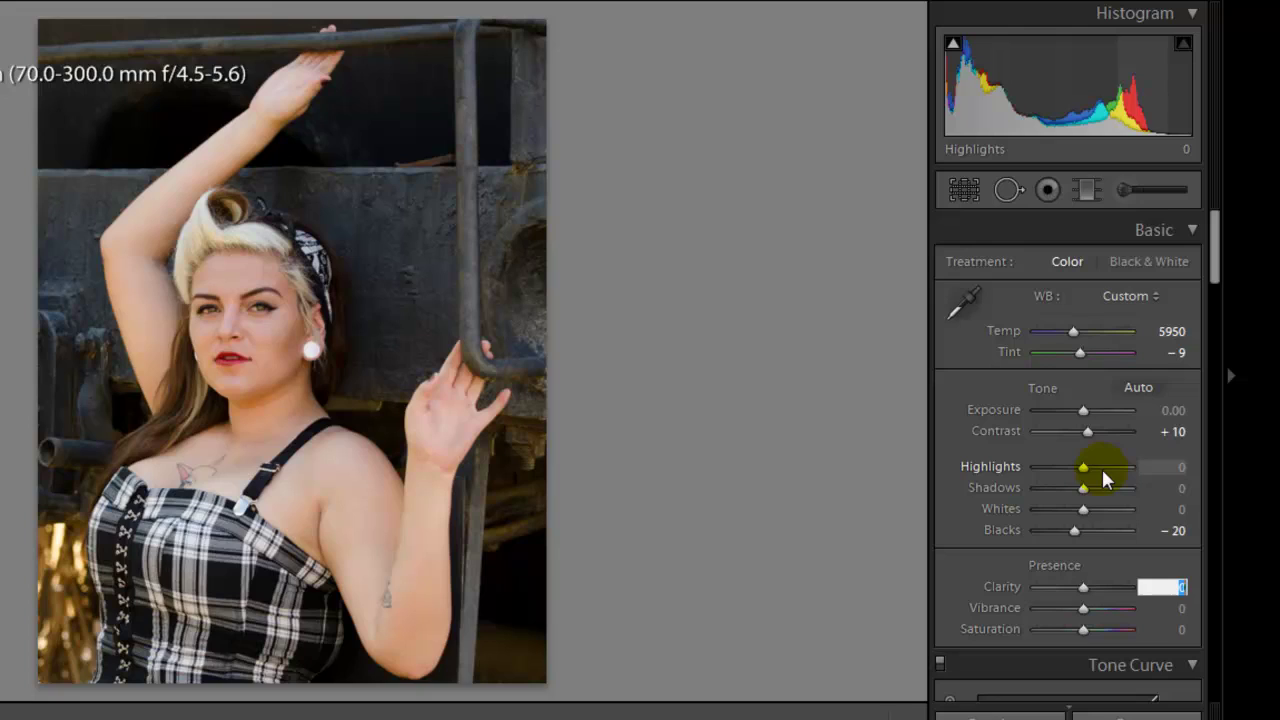
- Set Clarity, Vibrance and Saturation to +10 each
text(10)
key(Tab)
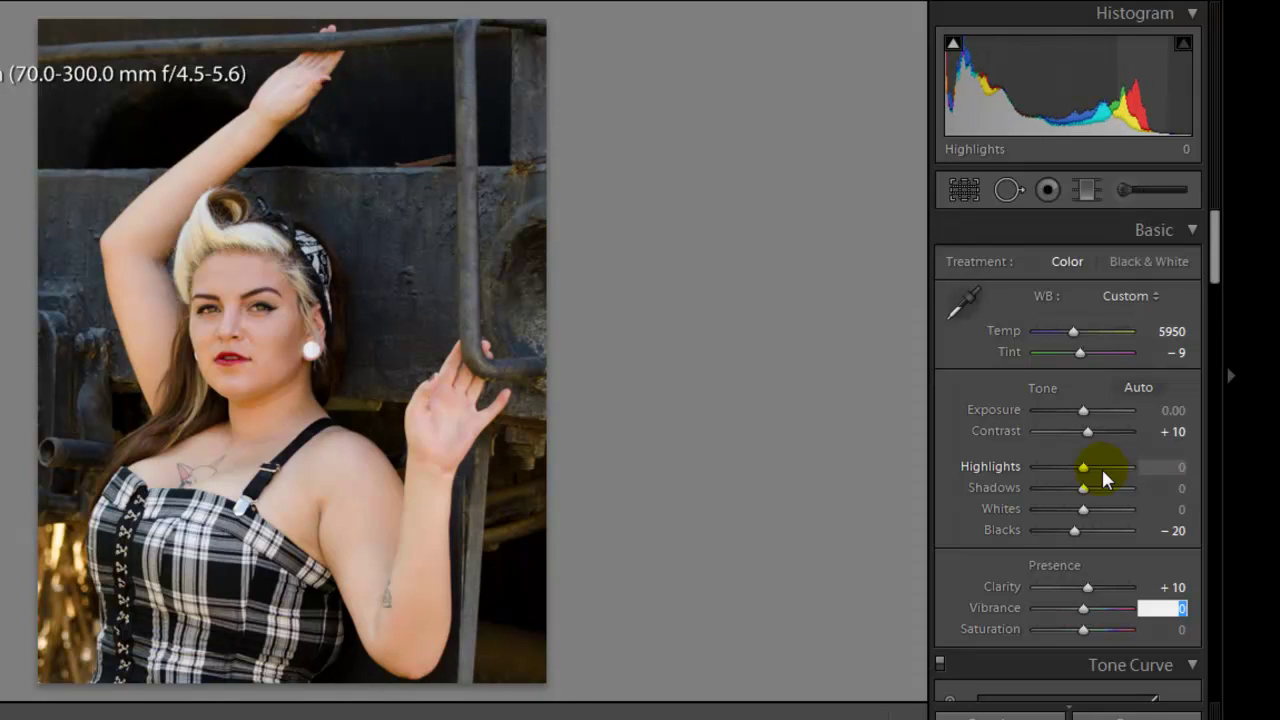
text(10)
key(Tab)
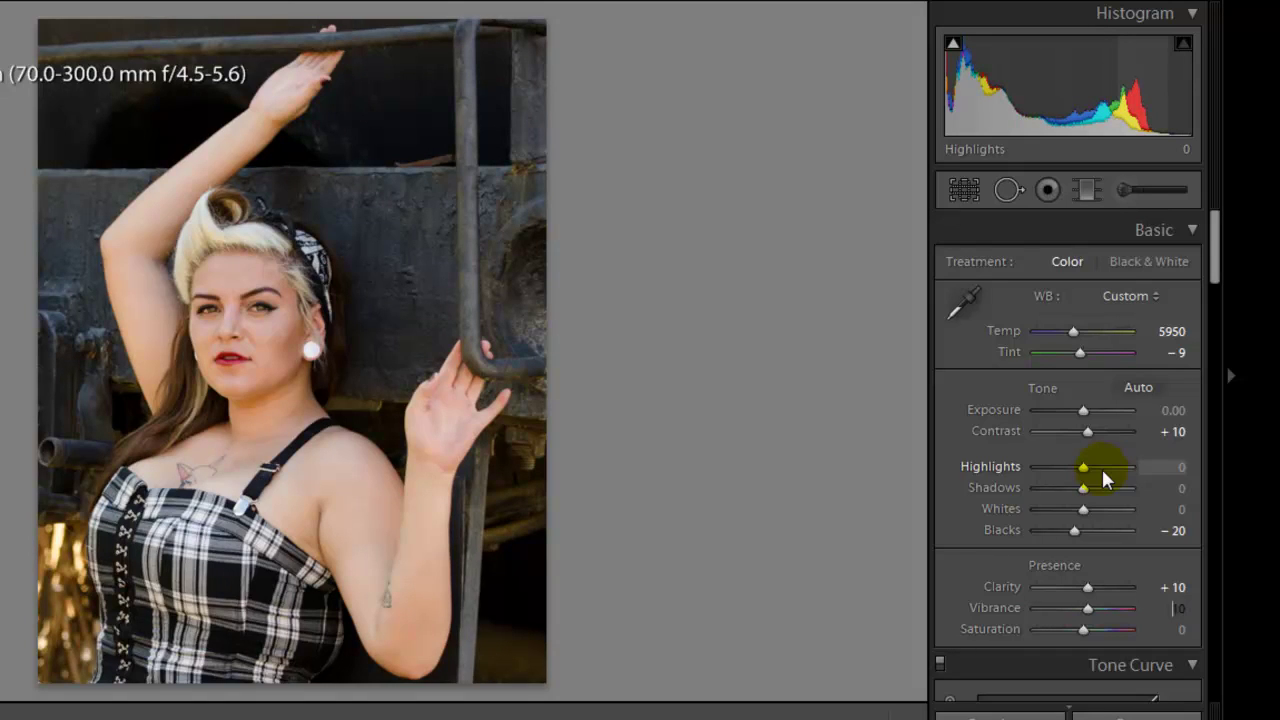
text(10)
key(Tab)
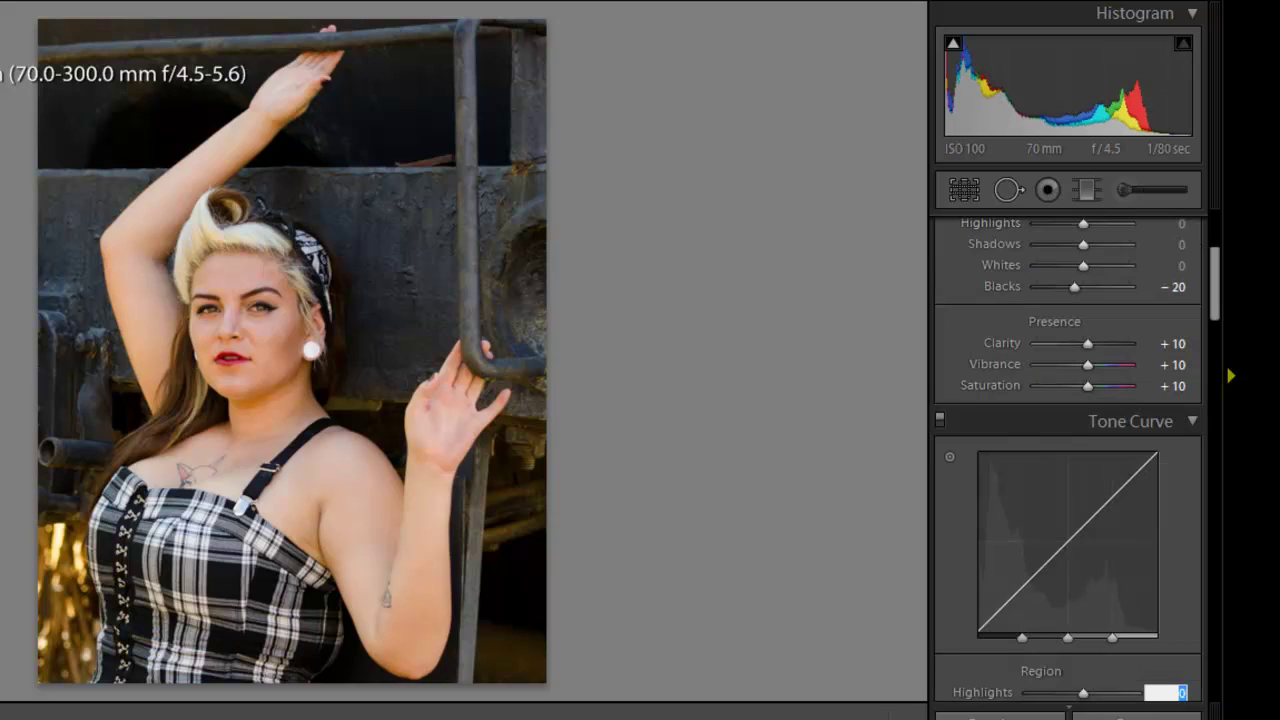
- Boost the yellows in HSL: Saturation +50 and Luminance +25
drag(1216, 288, 1190, 380)
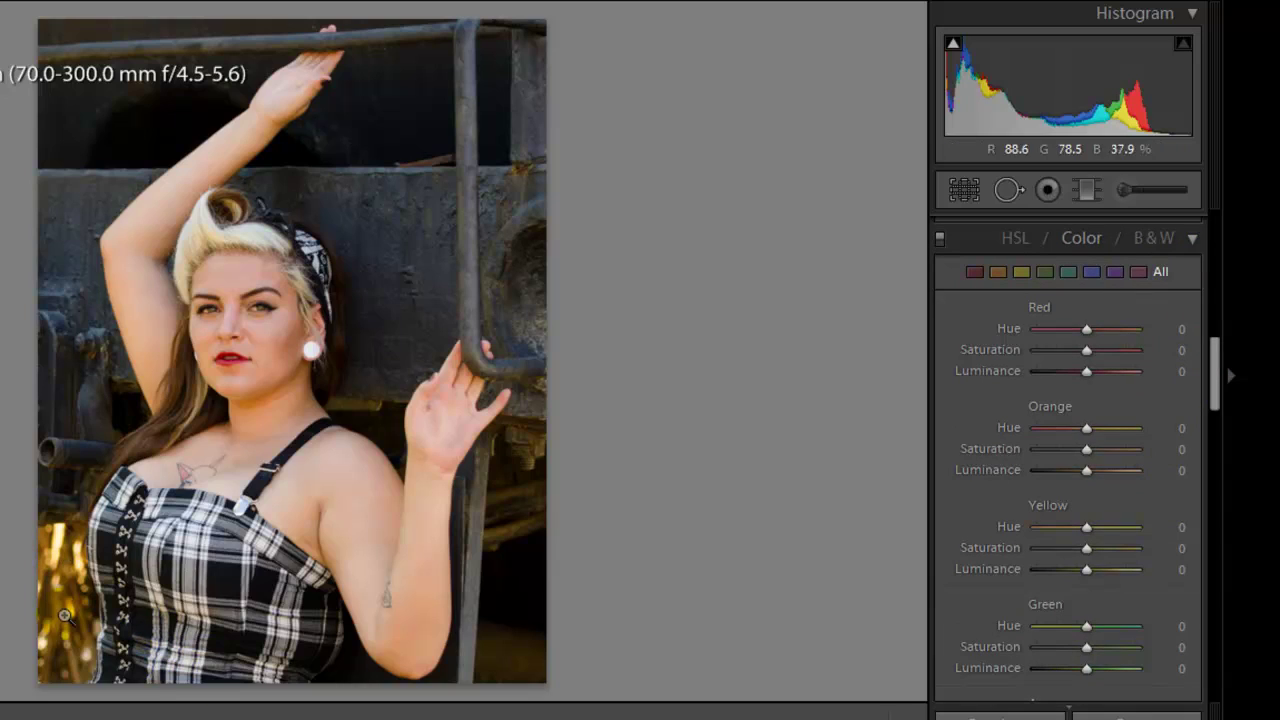
click(1170, 548)
text(50)
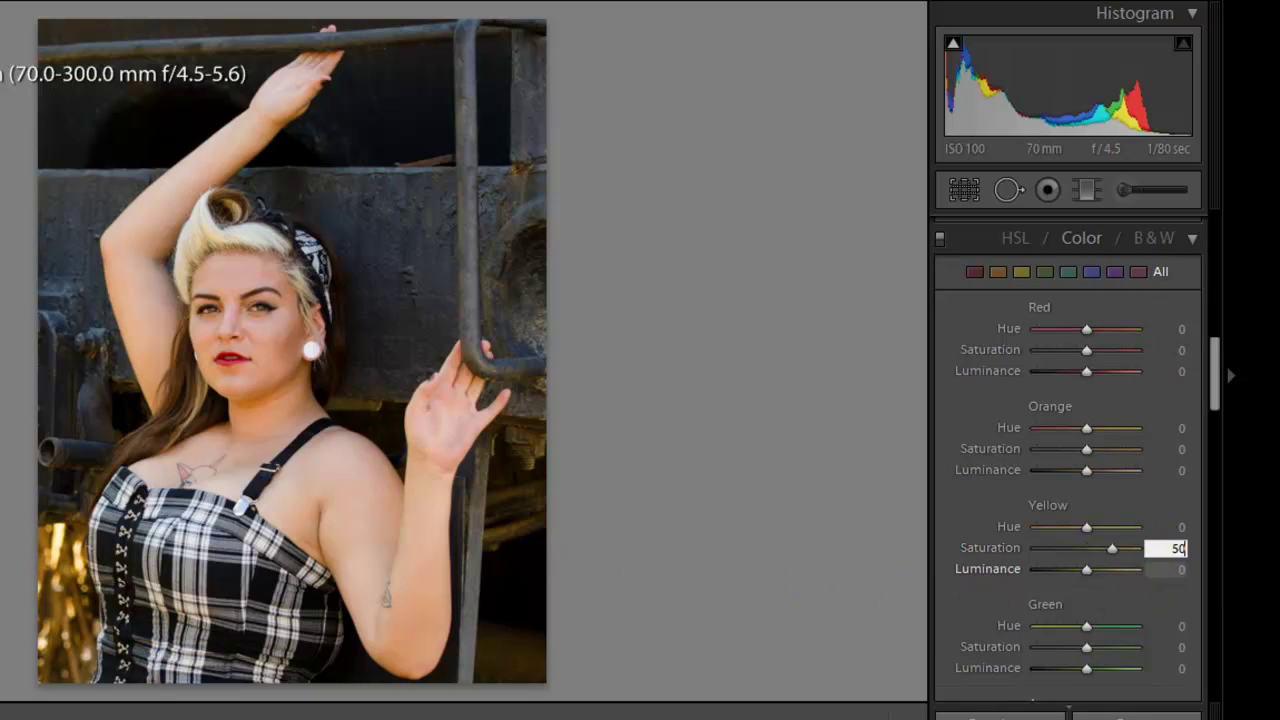
key(Tab)
text(25)
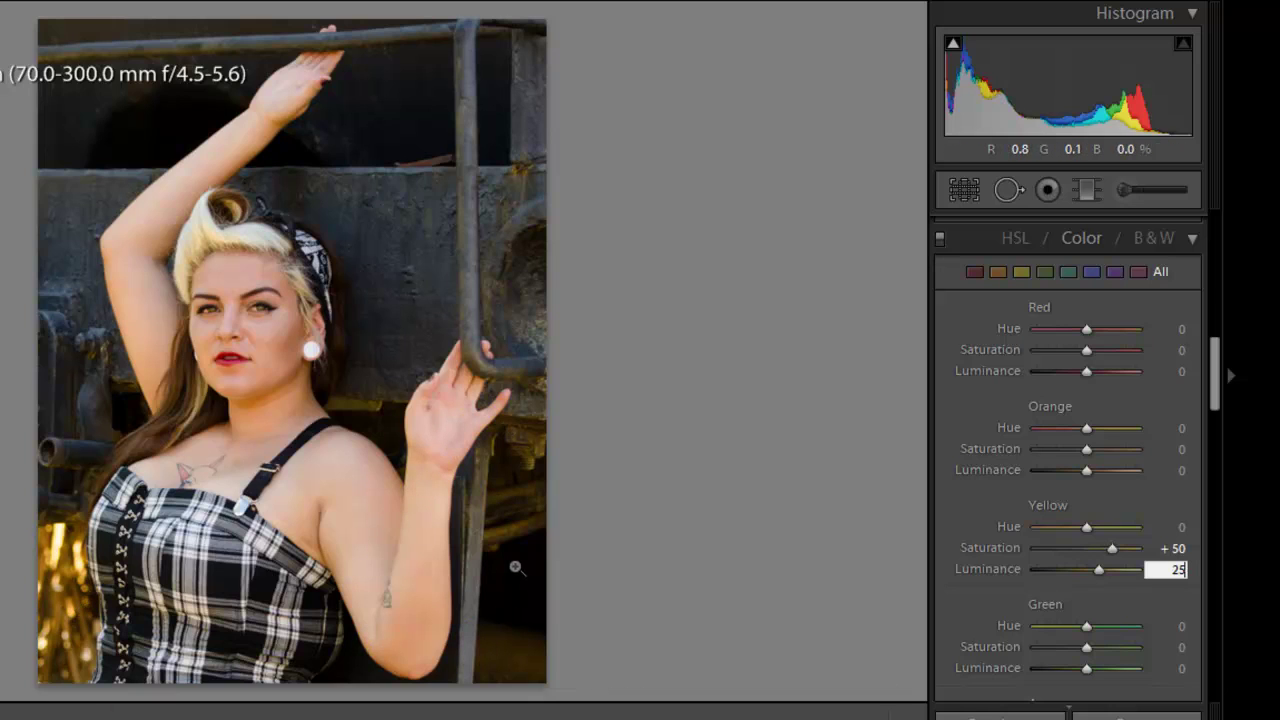
drag(1212, 360, 1211, 517)
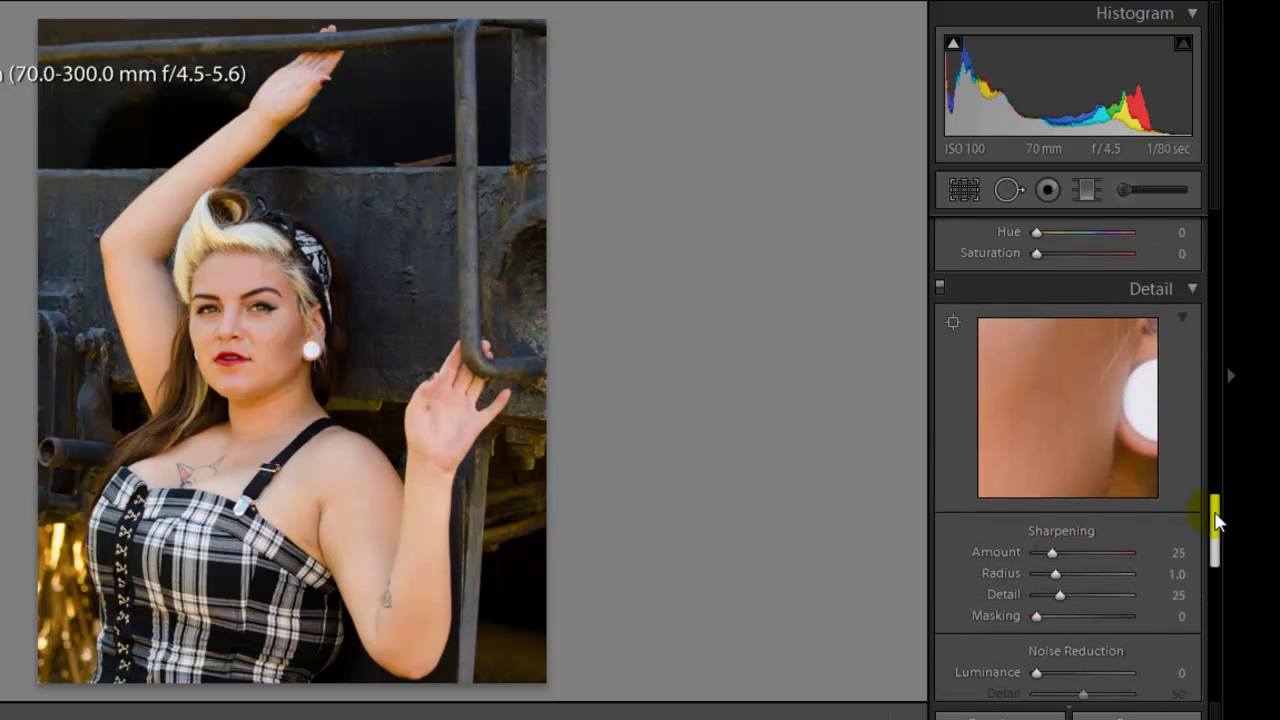
- Set the sharpening Amount to 35
click(1175, 557)
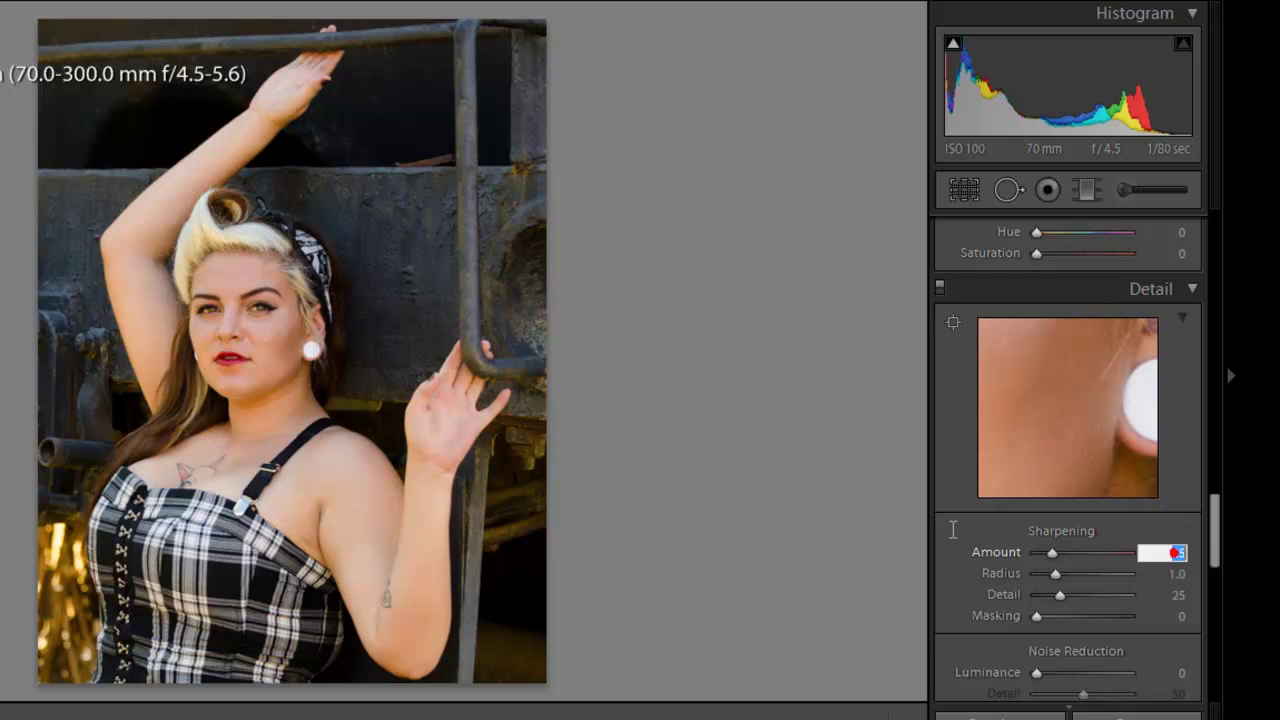
text(35)
key(Return)
- Set noise reduction to Luminance 40, Detail 90, Color 40 and Color Detail 95
key(Tab)
key(Tab)
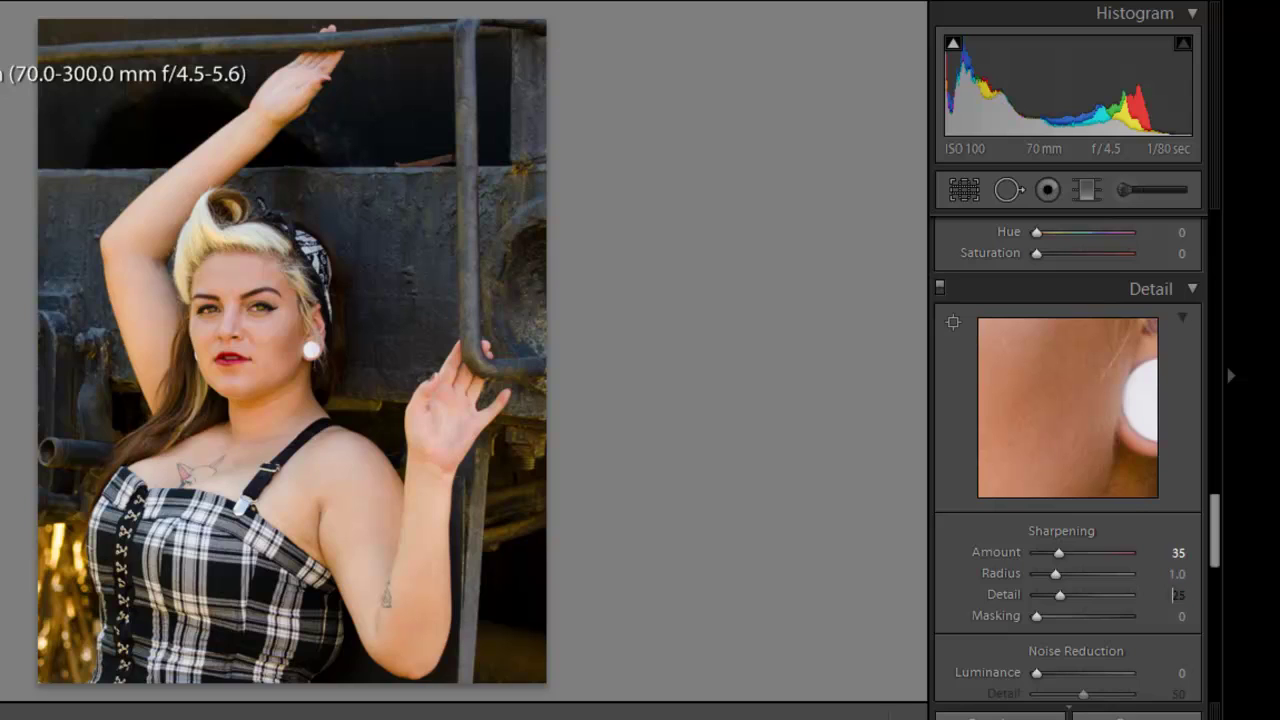
key(Tab)
key(Tab)
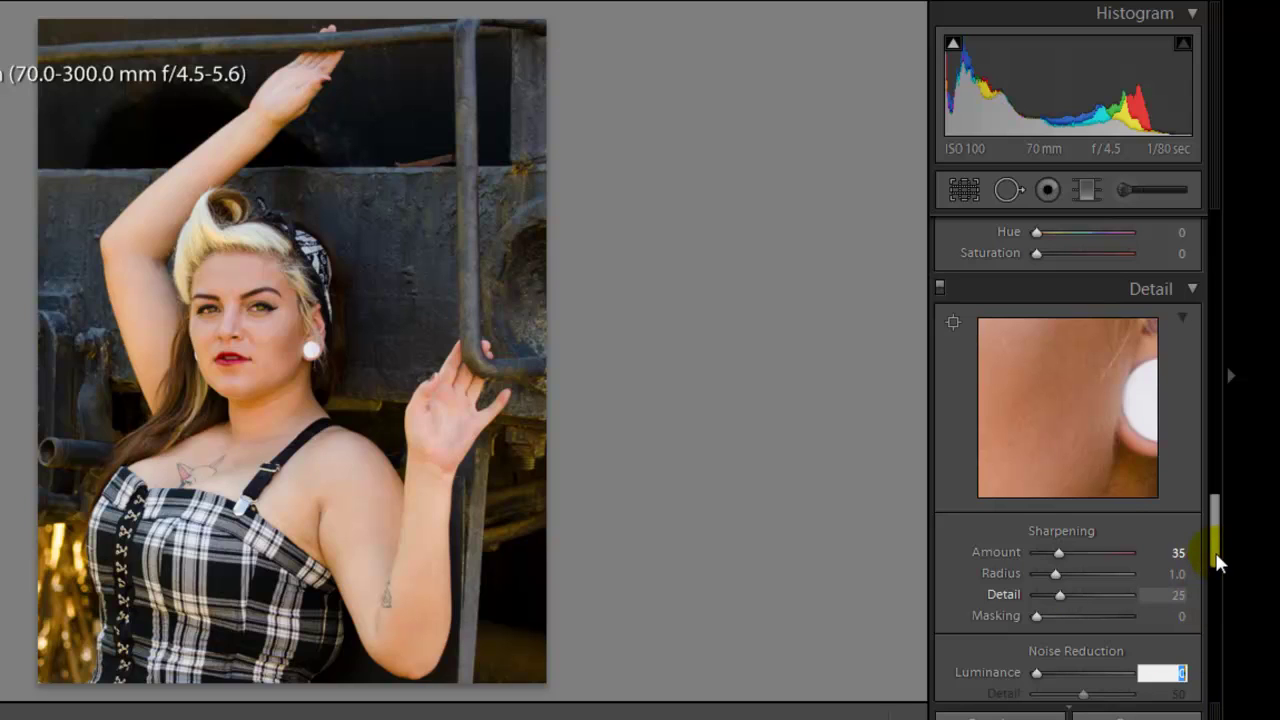
drag(1215, 552, 1212, 590)
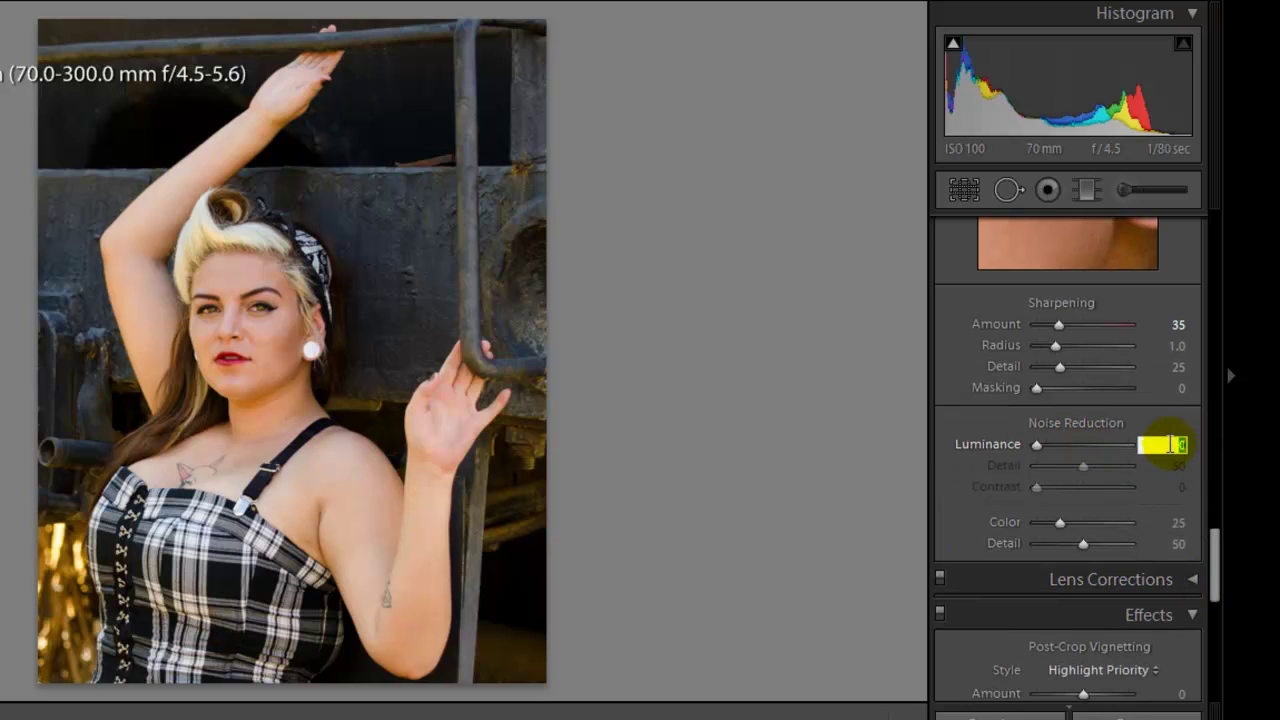
text(40)
key(Tab)
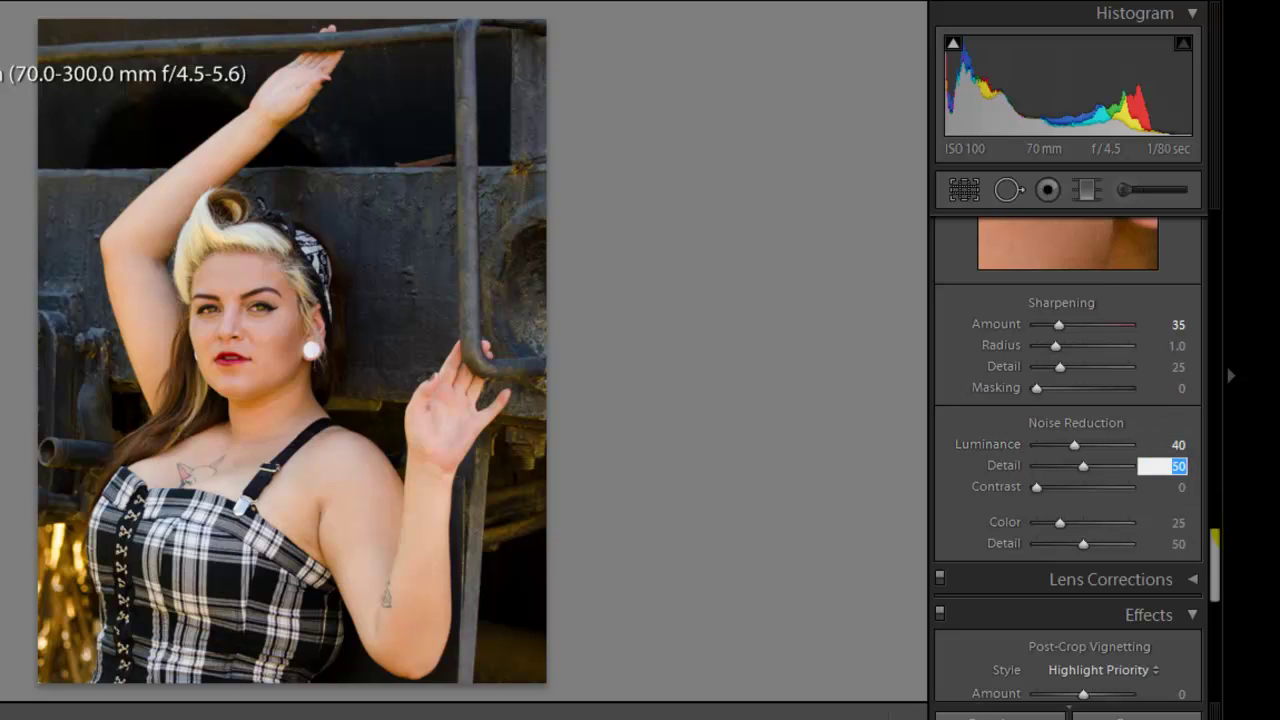
key(Tab)
key(Tab)
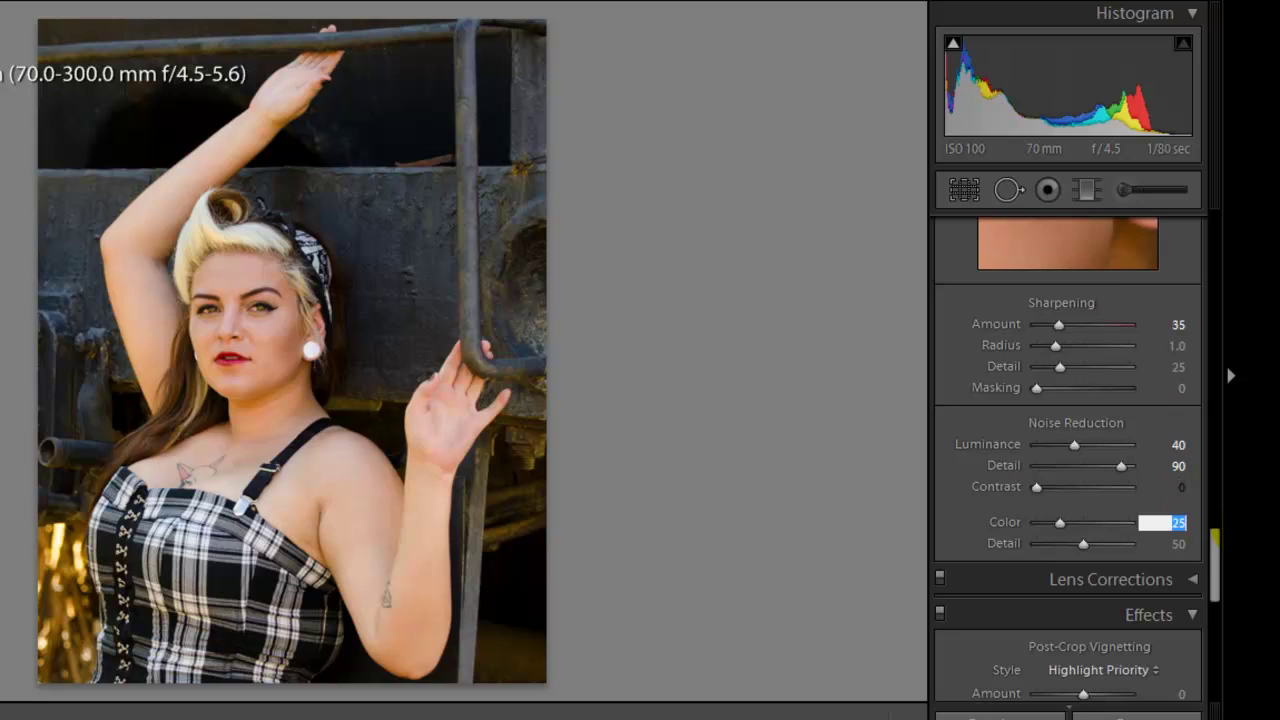
text(40)
key(Tab)
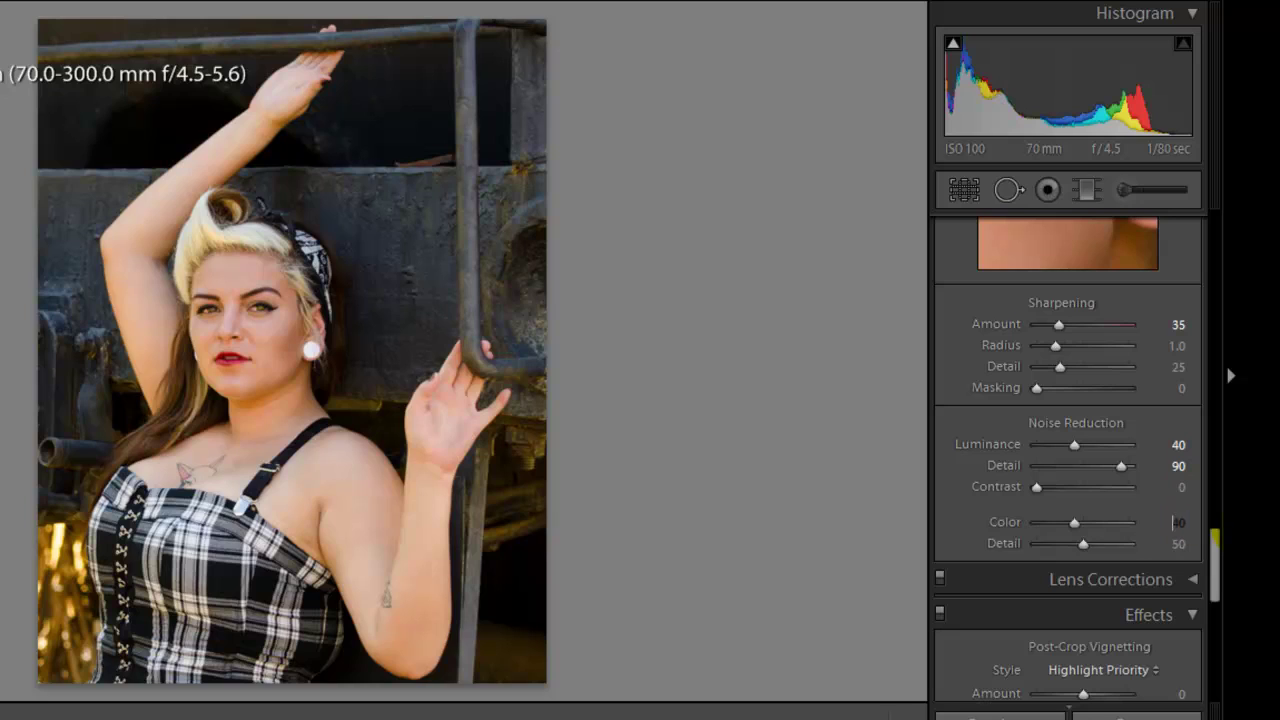
text(95)
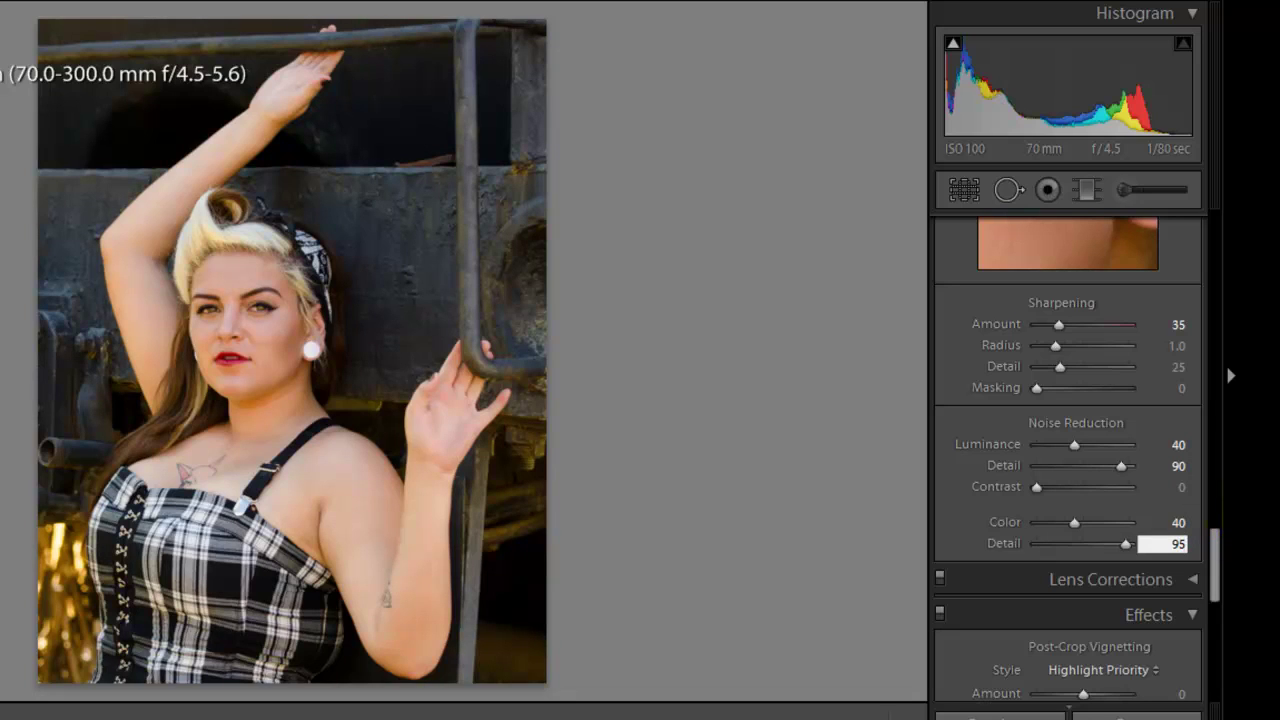
- Activate the Adjustment Brush and bring its Mask and Effect settings into view
click(1214, 595)
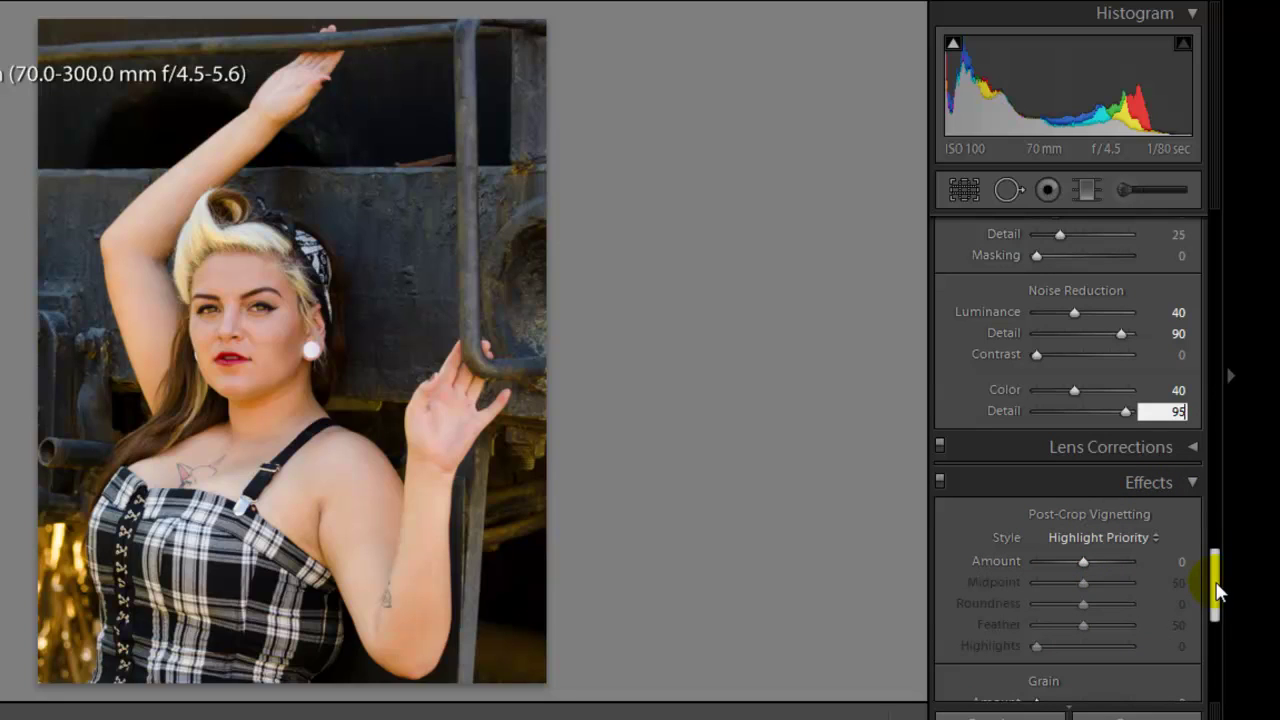
click(293, 455)
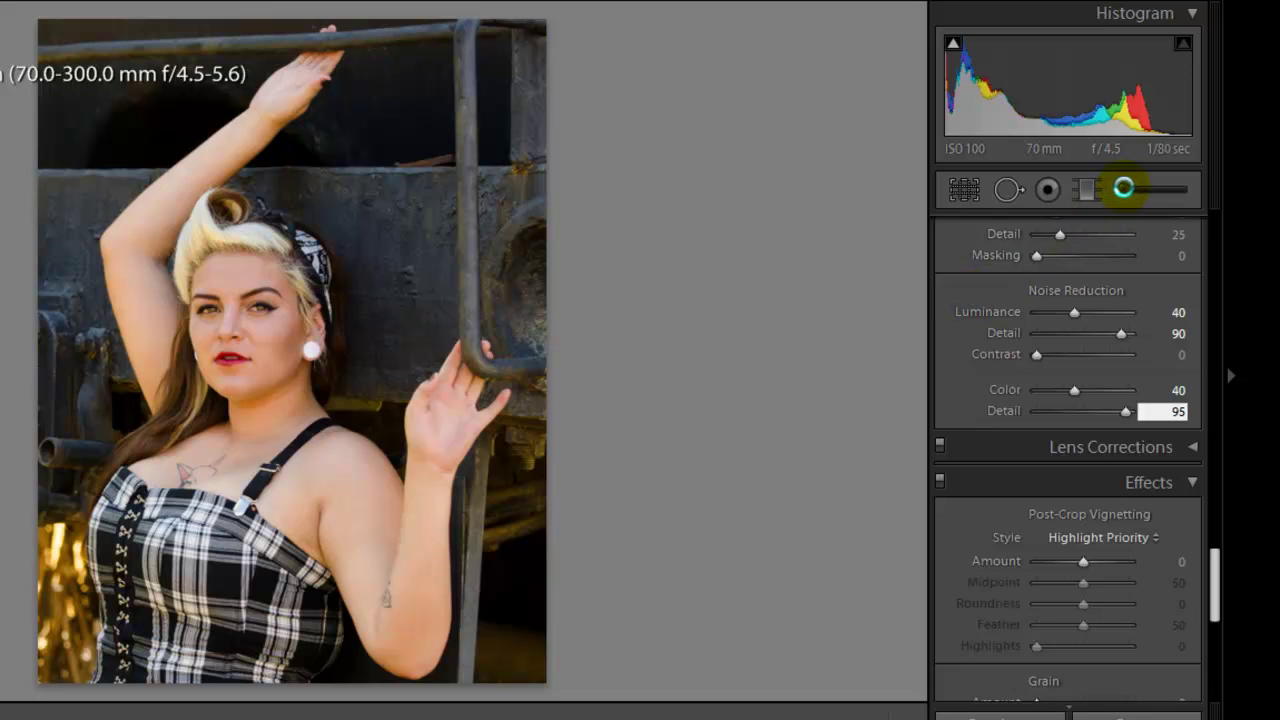
click(1125, 189)
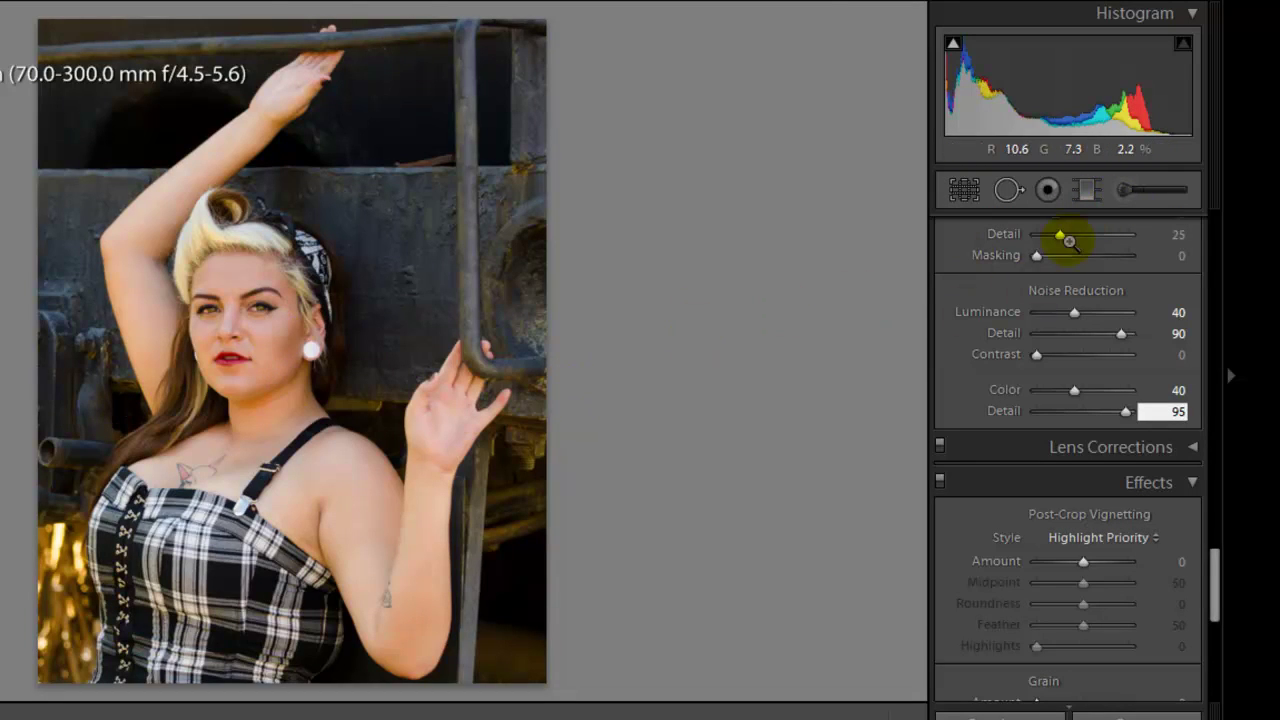
click(1127, 188)
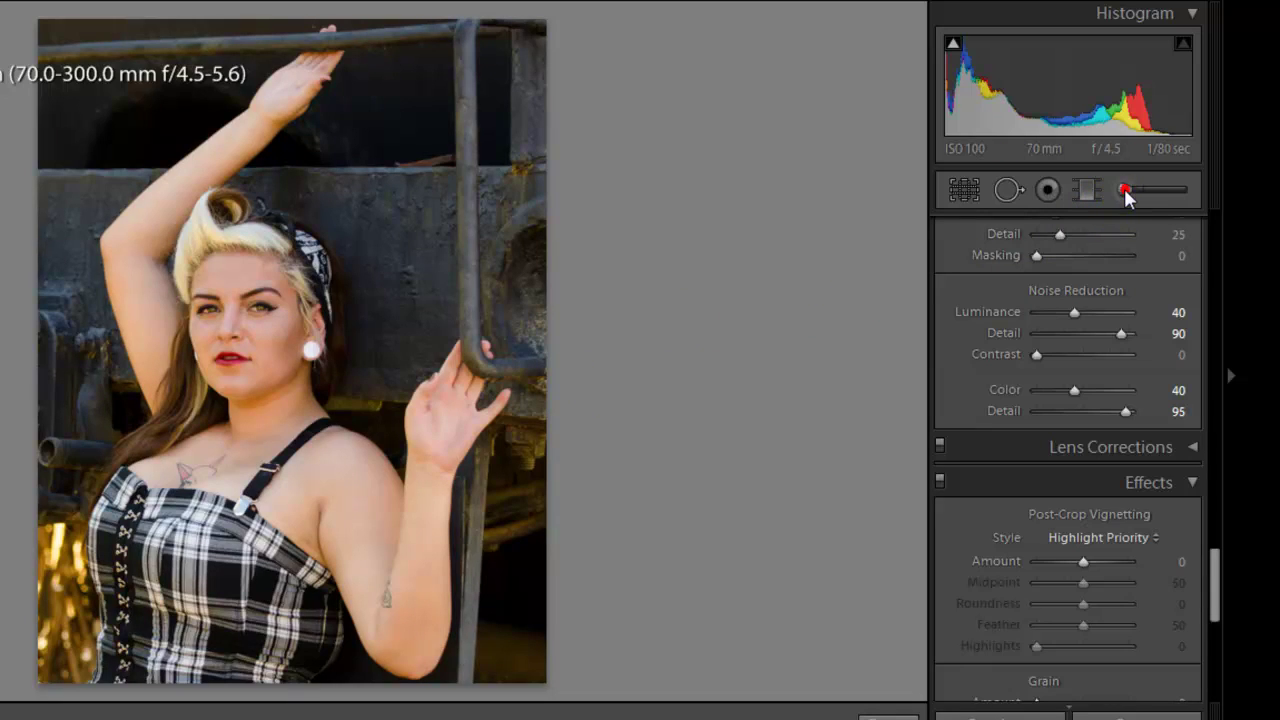
scroll(953, 381, up, 5)
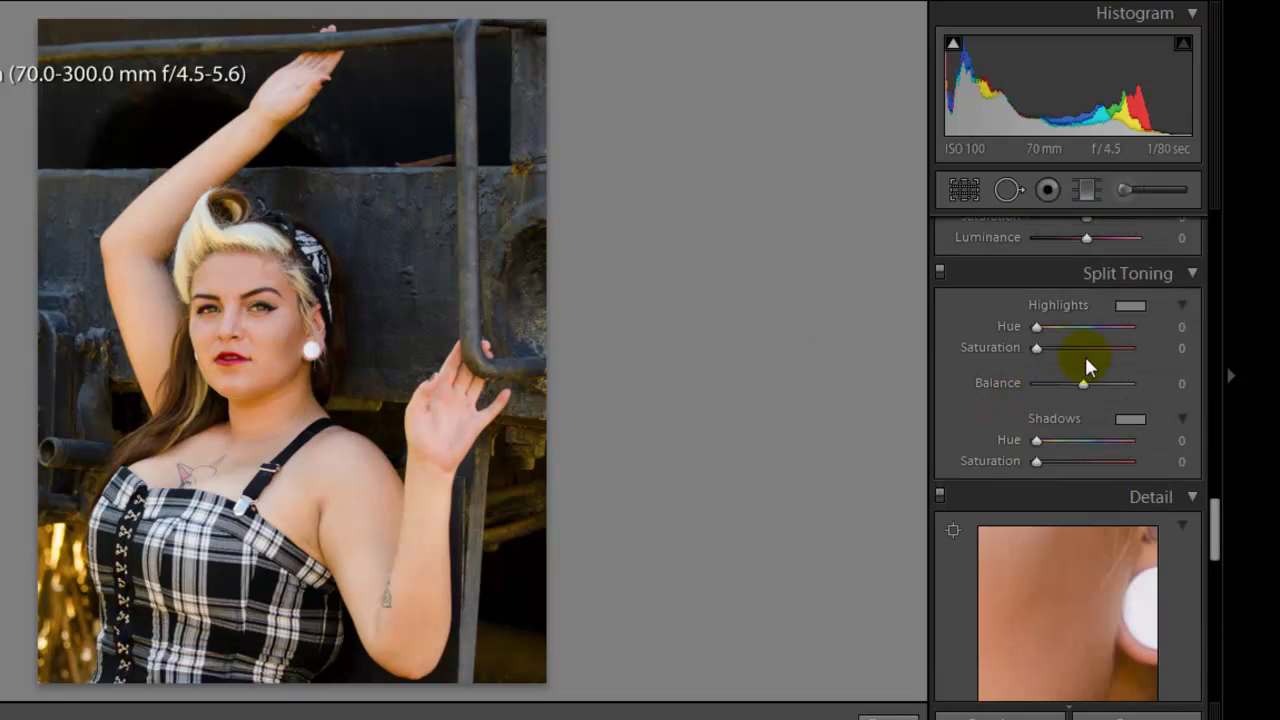
scroll(1204, 300, up, 10)
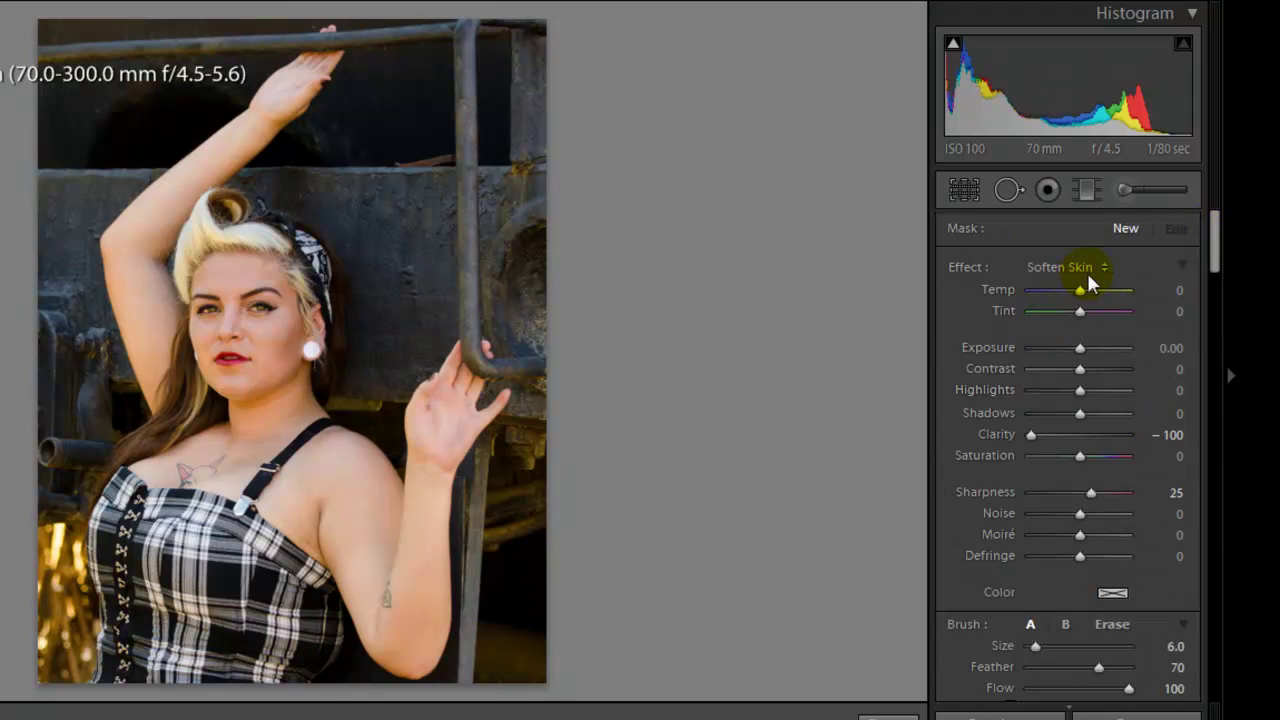
- Pick the Soften Skin effect, shrink the brush to 5, and paint the neck and raised arm
click(1104, 268)
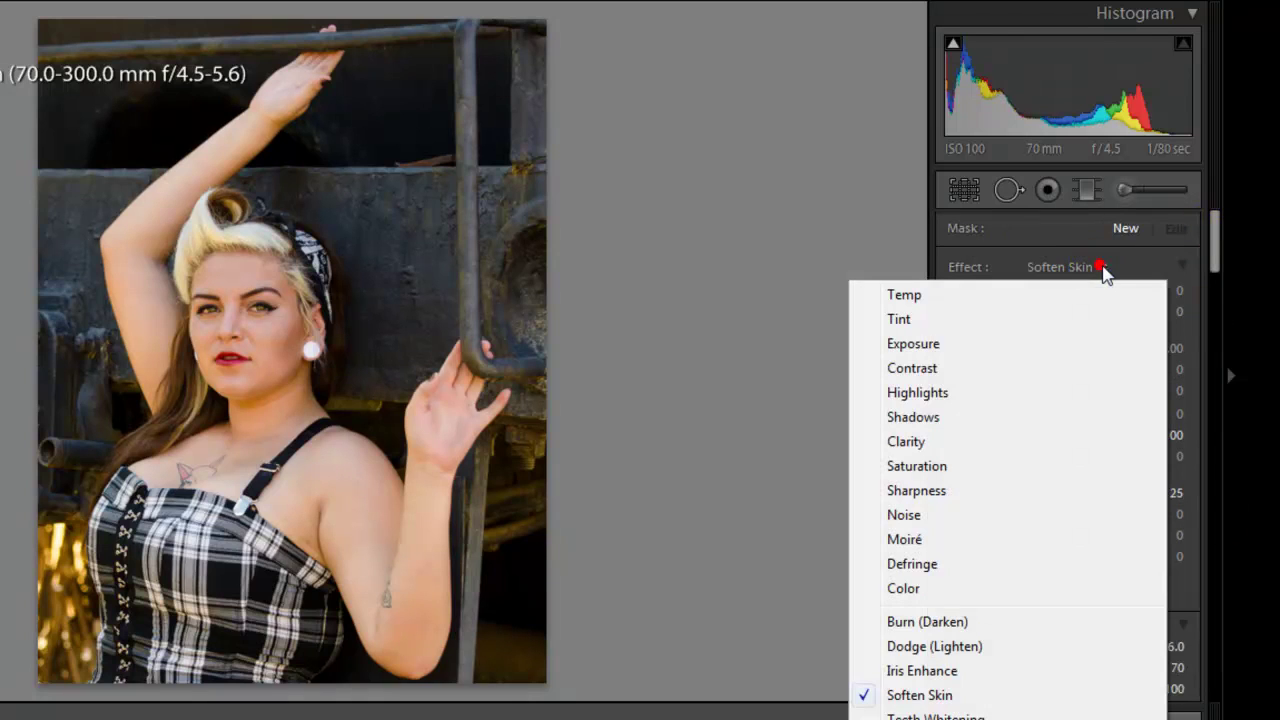
click(905, 695)
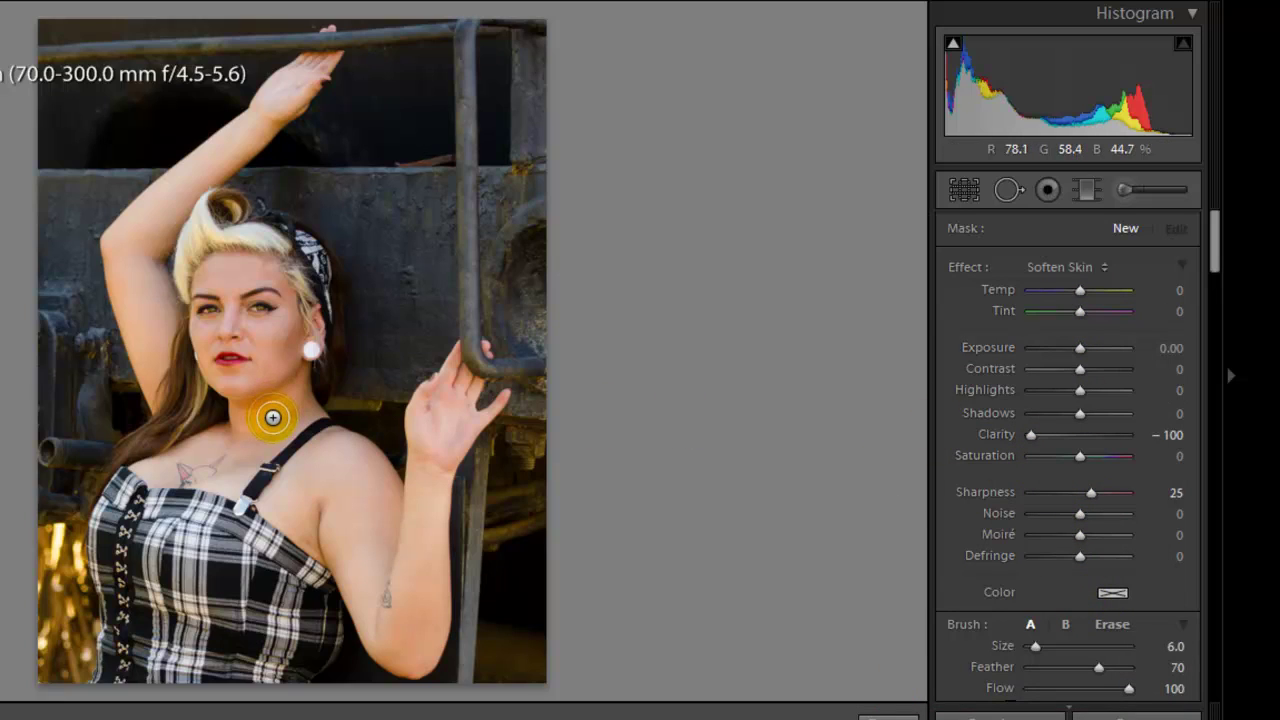
scroll(273, 417, down, 1)
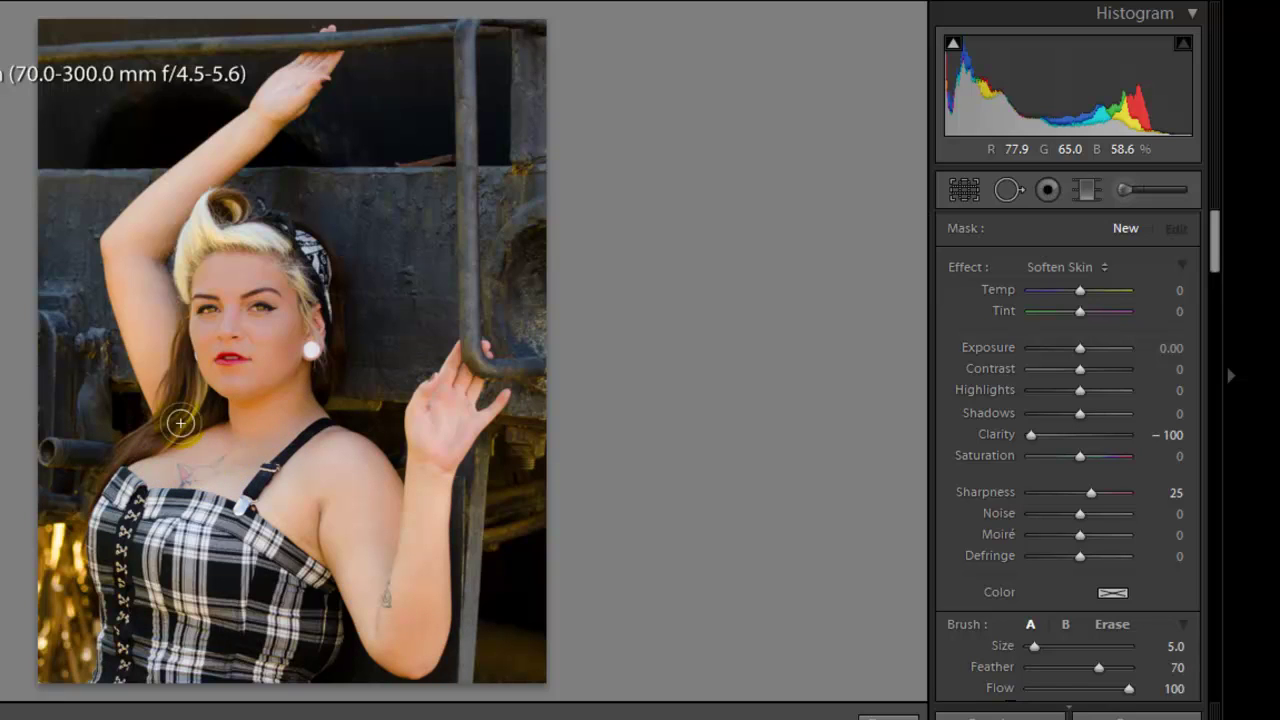
click(162, 392)
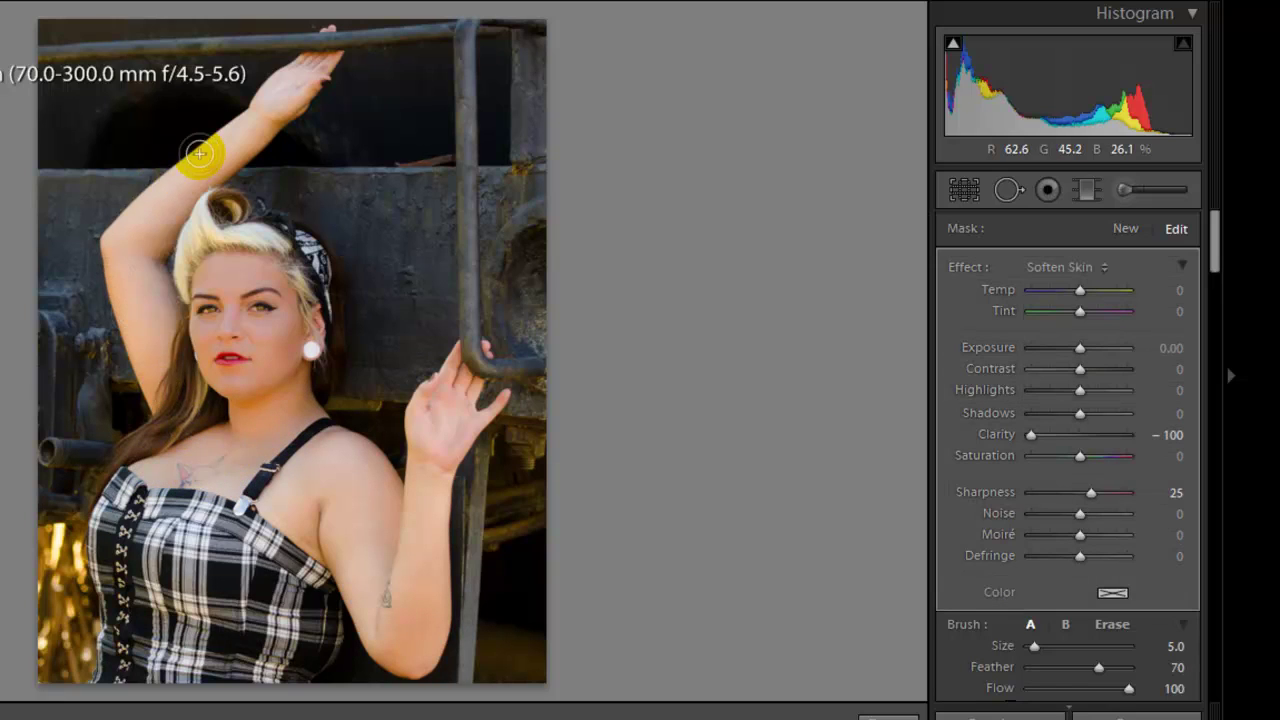
mouse_move(199, 153)
mouse_down()
mouse_move(108, 238)
mouse_move(194, 190)
mouse_move(147, 259)
mouse_move(159, 369)
mouse_move(151, 257)
mouse_move(216, 162)
mouse_move(317, 56)
mouse_move(256, 113)
mouse_move(299, 87)
mouse_move(291, 101)
mouse_move(132, 216)
mouse_move(122, 244)
mouse_move(148, 311)
mouse_move(316, 474)
mouse_move(269, 506)
mouse_move(323, 543)
mouse_move(282, 502)
mouse_move(329, 443)
mouse_move(362, 462)
mouse_move(397, 514)
mouse_move(381, 485)
mouse_move(372, 510)
mouse_move(336, 508)
mouse_move(340, 559)
mouse_move(312, 537)
mouse_move(402, 663)
mouse_move(426, 652)
mouse_move(414, 667)
mouse_move(436, 610)
mouse_move(442, 477)
mouse_move(467, 424)
mouse_move(443, 446)
mouse_move(482, 370)
mouse_move(449, 366)
mouse_move(429, 414)
mouse_move(414, 591)
mouse_move(377, 626)
mouse_move(380, 472)
mouse_move(343, 449)
mouse_move(466, 363)
mouse_move(743, 280)
mouse_up()
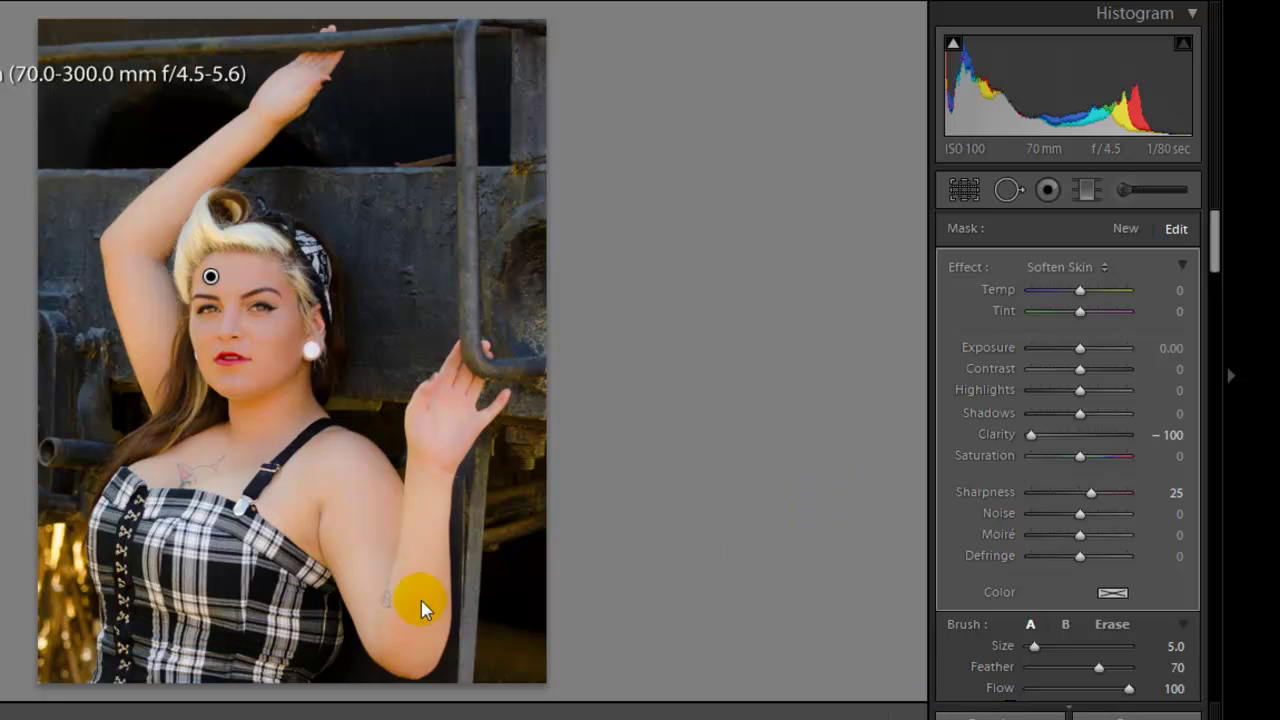
- Close the Adjustment Brush with K to return to the Basic panel
key(k)
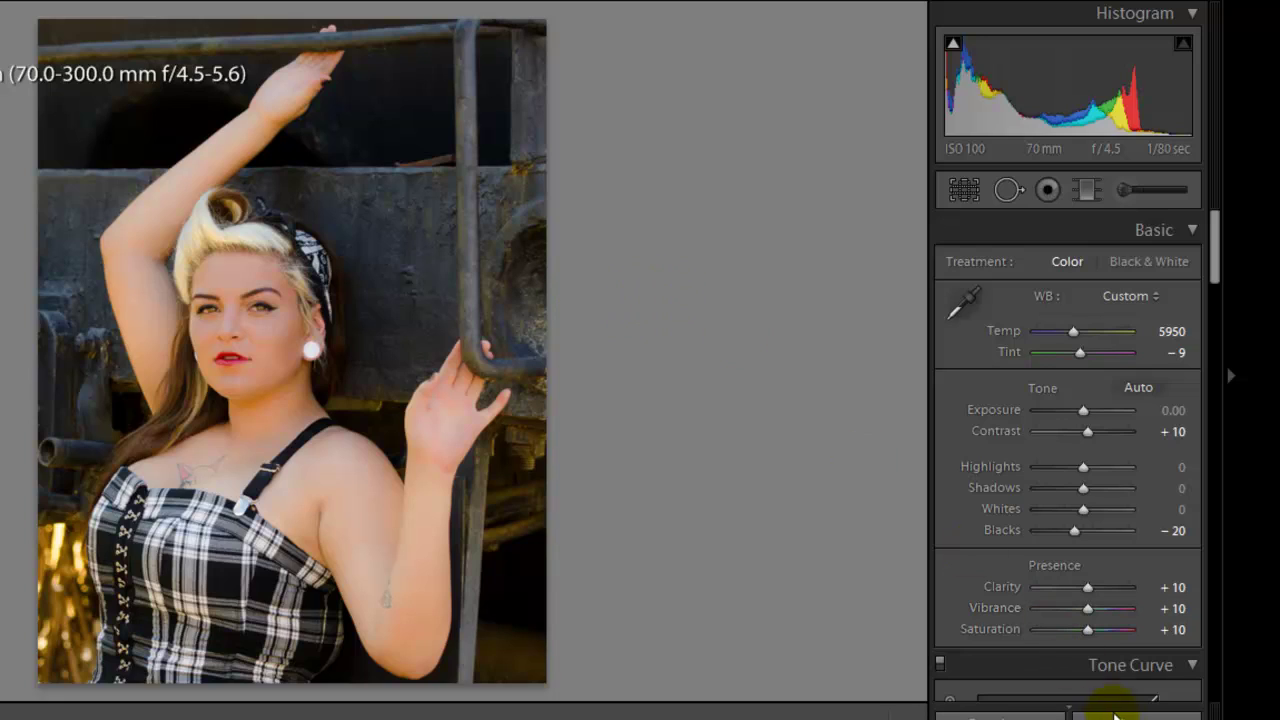
- Clear all edits and the crop, comparing the reset original with the darker cropped version
click(1120, 716)
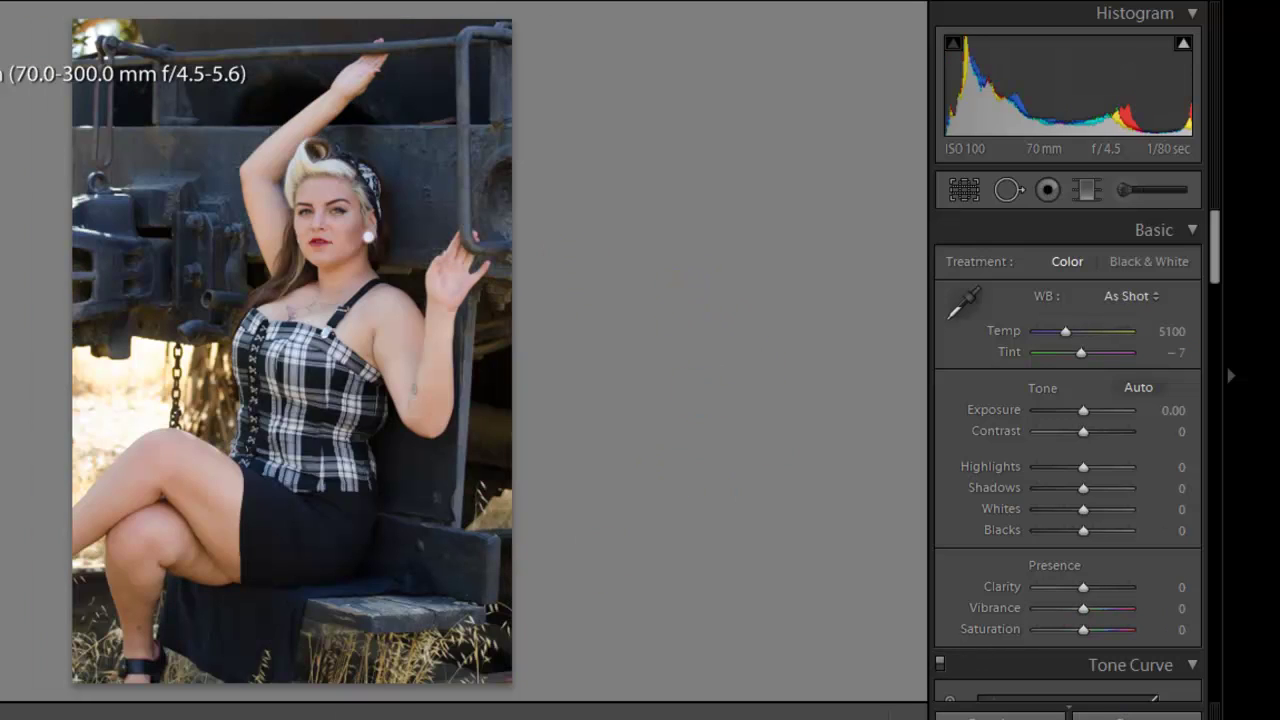
key(ctrl+z)
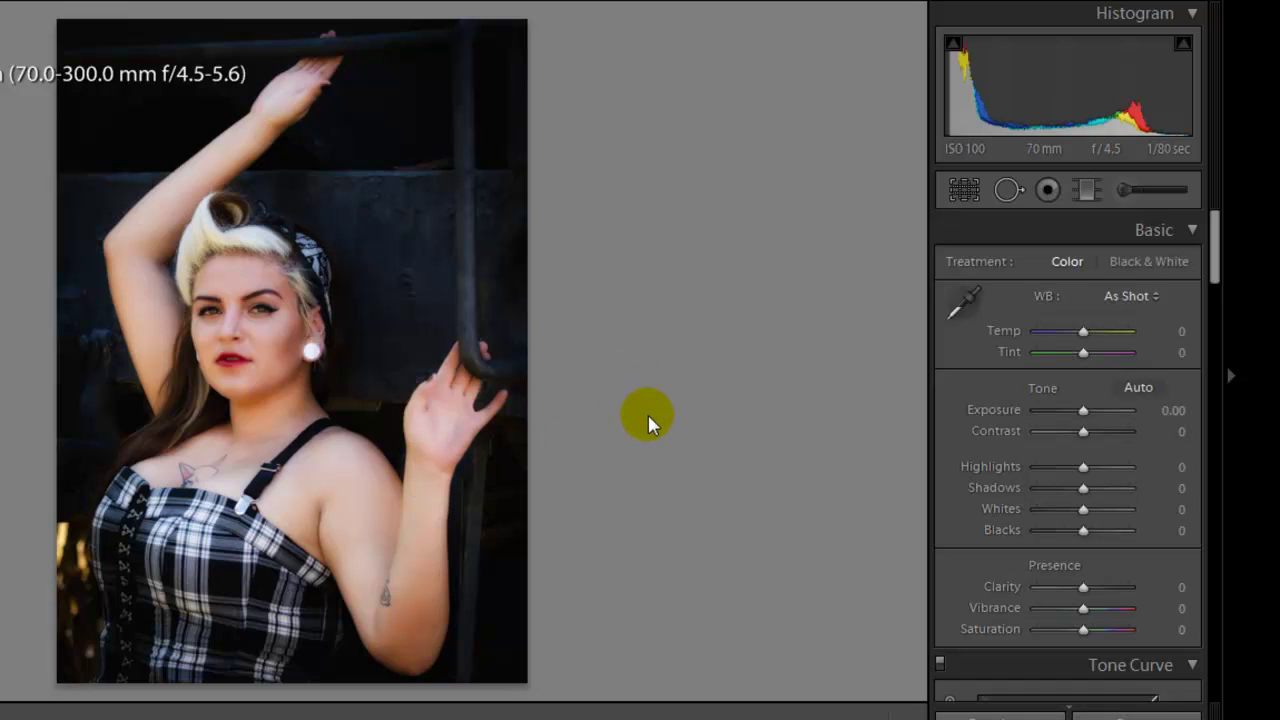
key(Right)
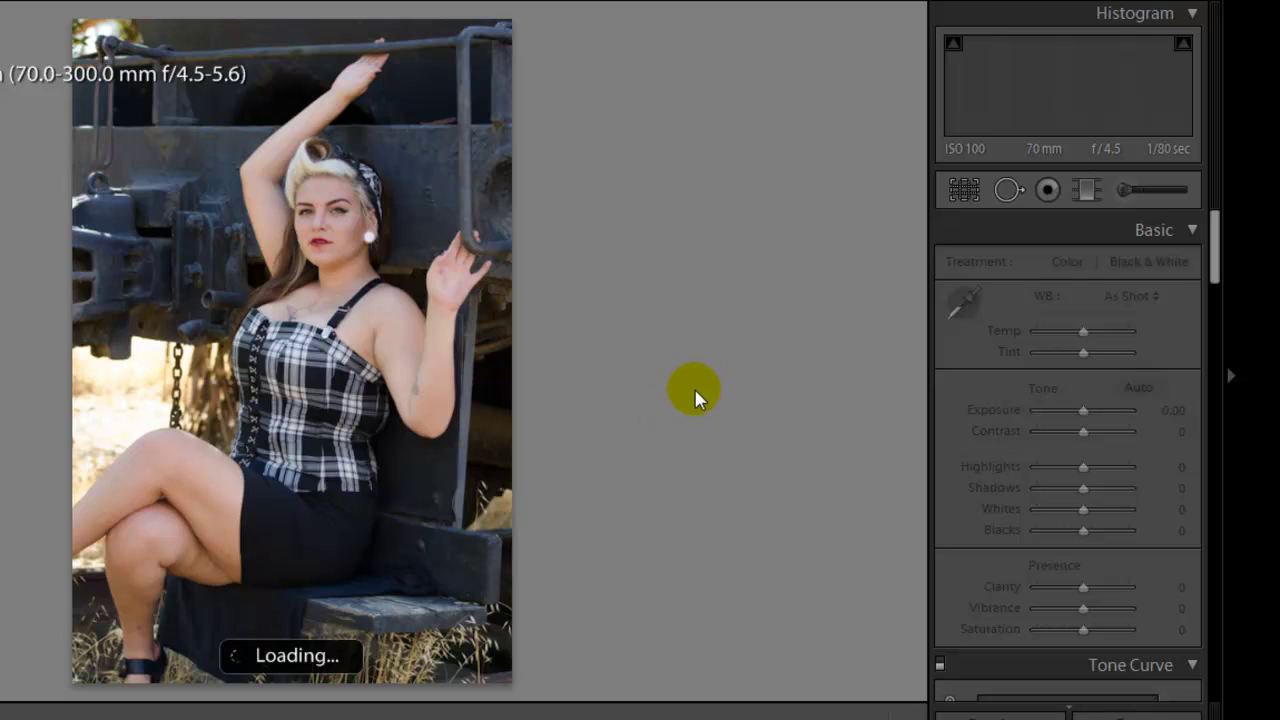
- Set white balance from the plaid corset, then switch to the darker cropped version
key(w)
click(291, 430)
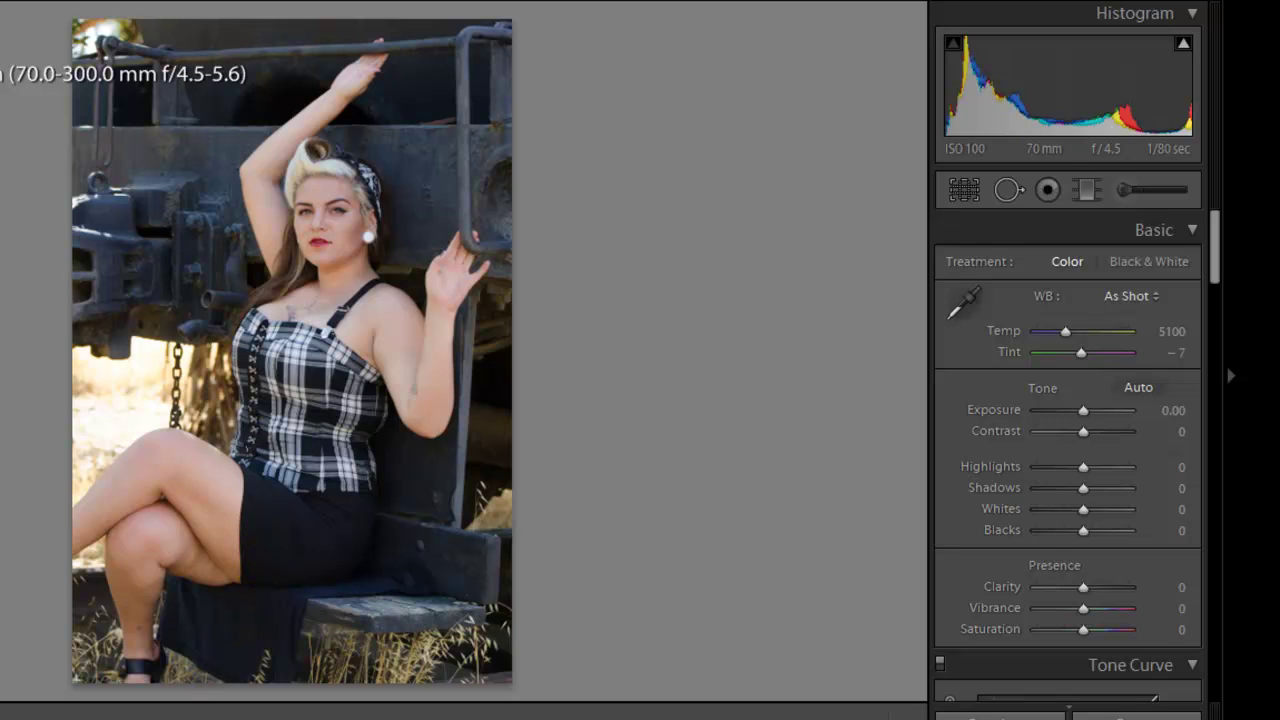
key(Right)
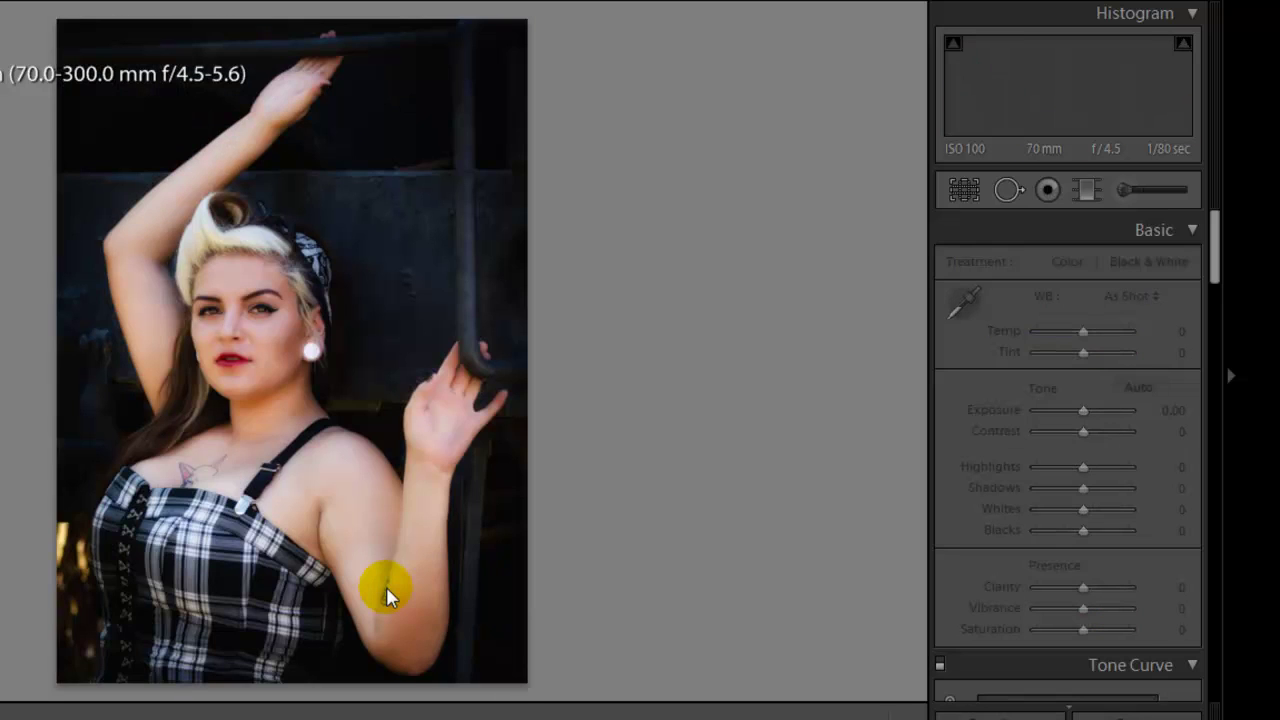